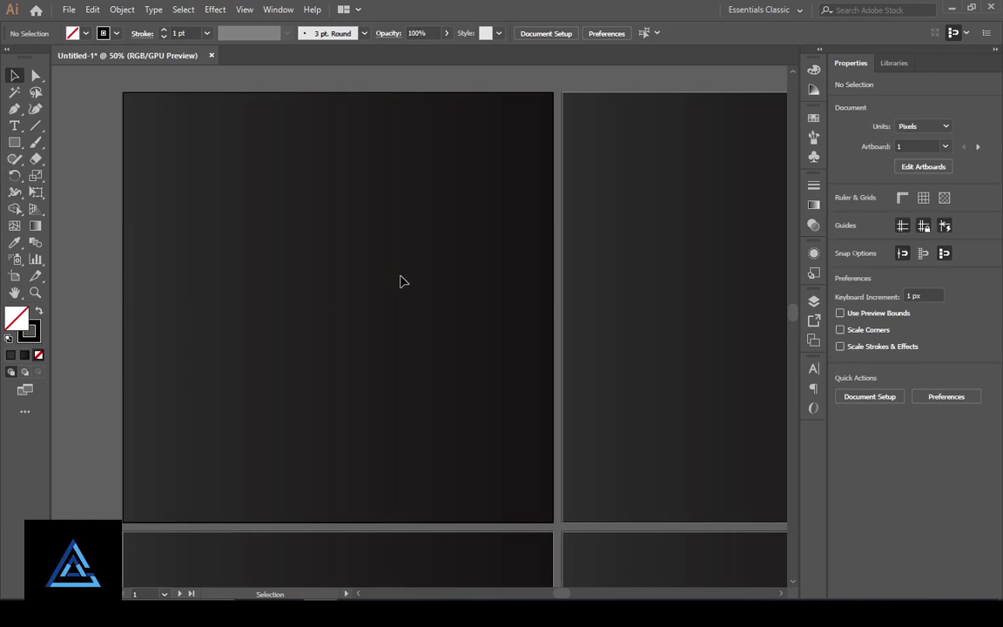
Draw a 638 px square rectangular grid with 10 horizontal and 10 vertical dividers
drag(35, 130, 80, 174)
click(359, 372)
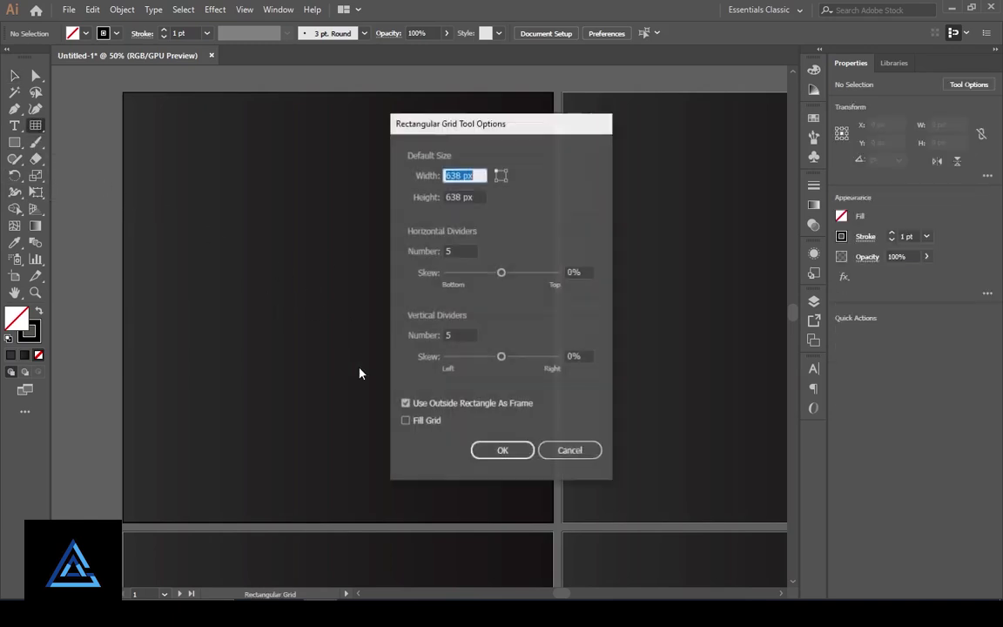
key(Tab)
key(Tab)
text(10)
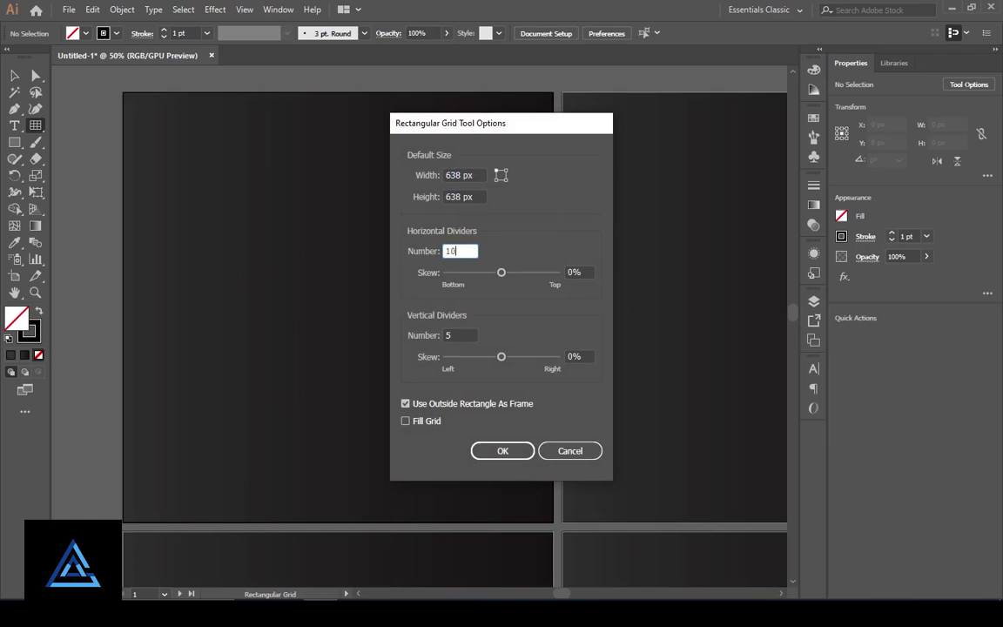
click(469, 335)
text(10)
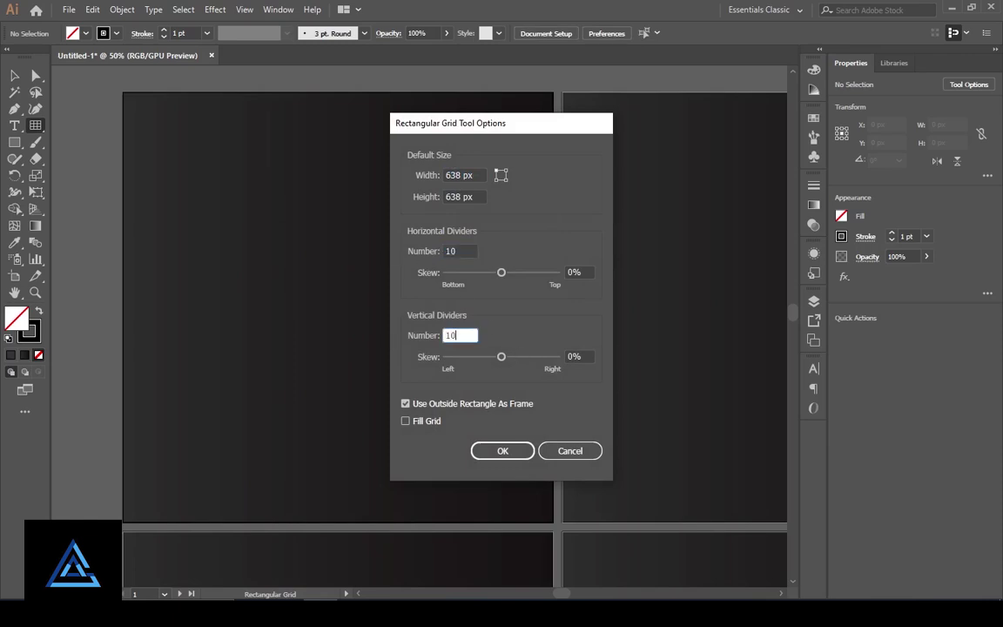
key(Return)
click(14, 76)
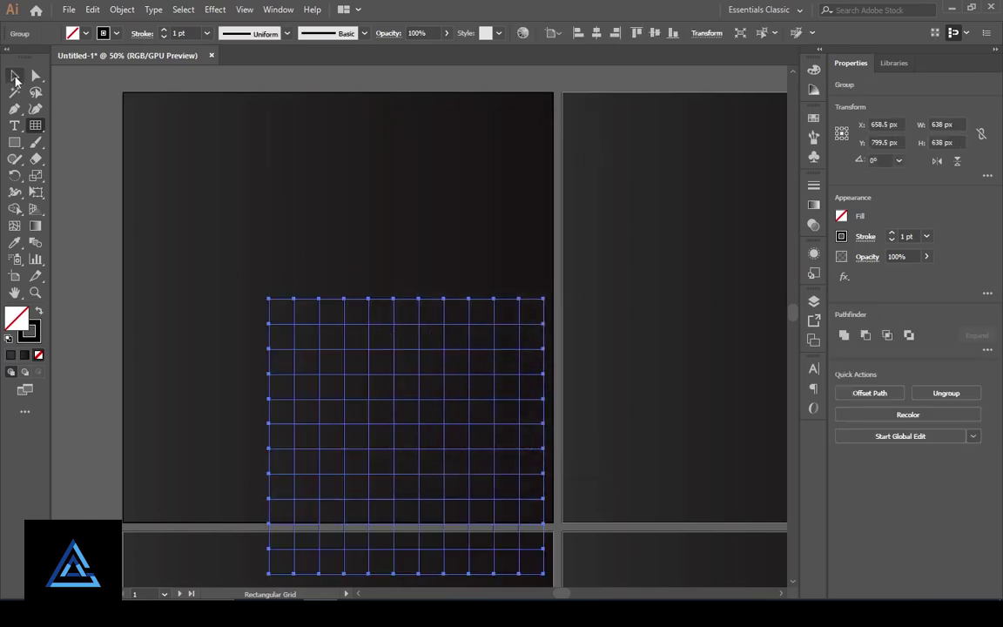
Centre the grid on the artboard and pull its top corners inward with Perspective Distort
drag(405, 418, 318, 264)
click(596, 33)
click(654, 33)
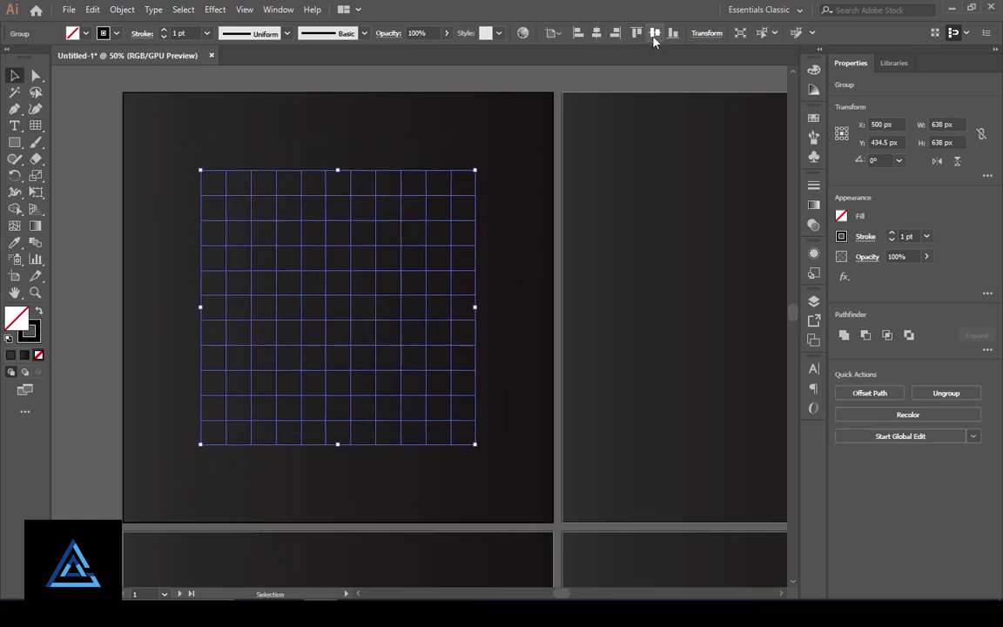
drag(35, 192, 73, 193)
click(193, 298)
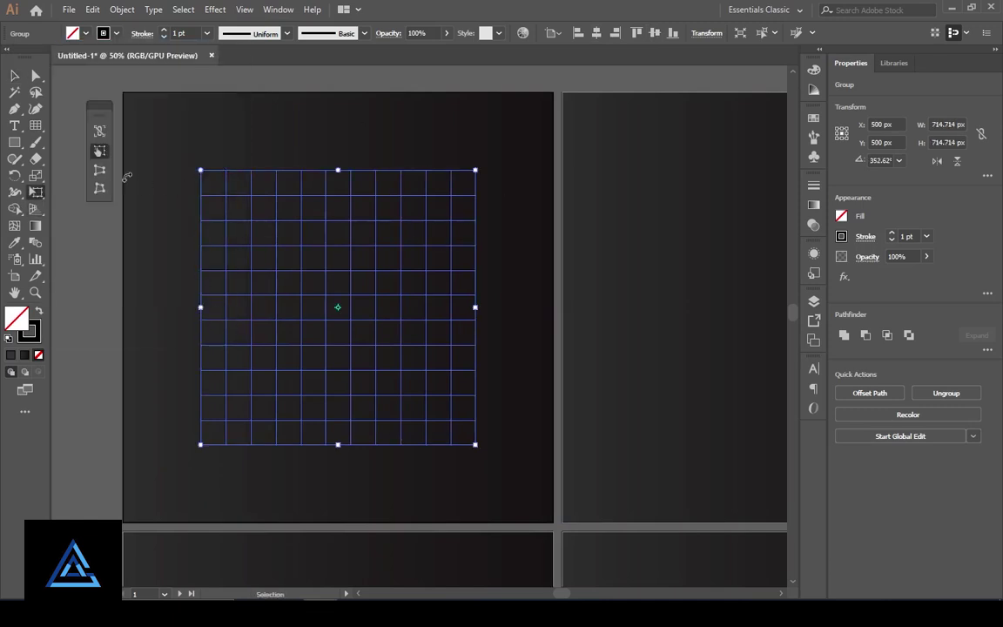
click(100, 170)
drag(200, 171, 227, 182)
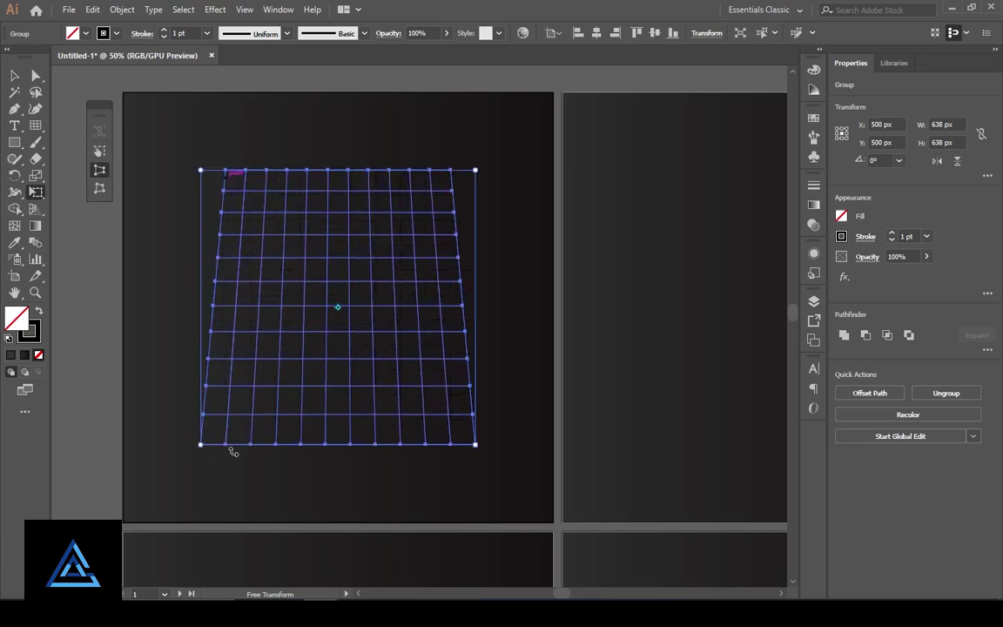
Flatten the perspective grid to 360 px tall and recentre it horizontally
click(15, 75)
drag(339, 170, 357, 290)
drag(358, 385, 362, 309)
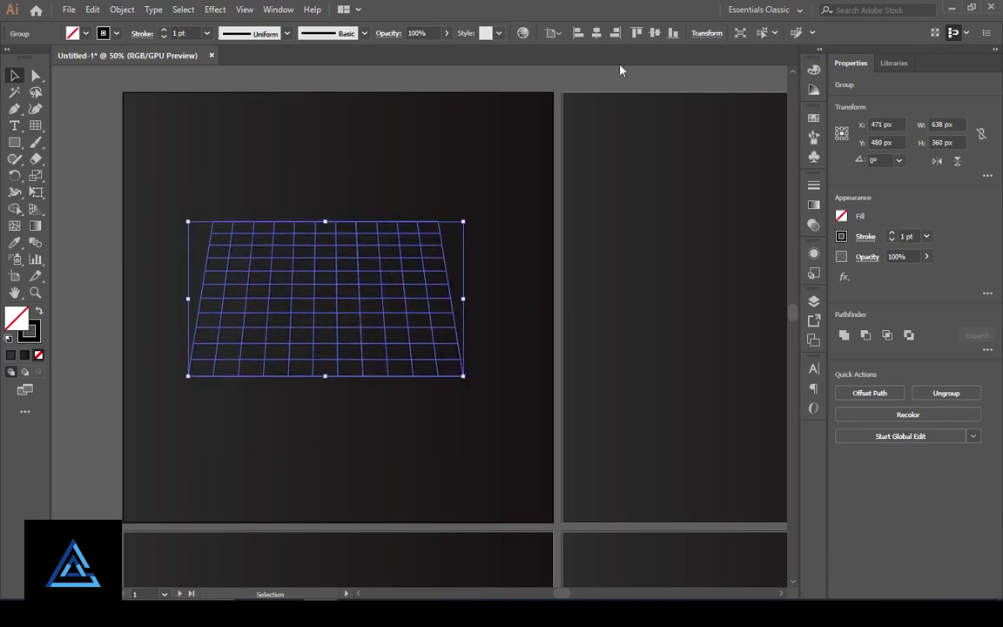
click(596, 33)
Centre the grid vertically and give it a white stroke
click(655, 33)
key(a)
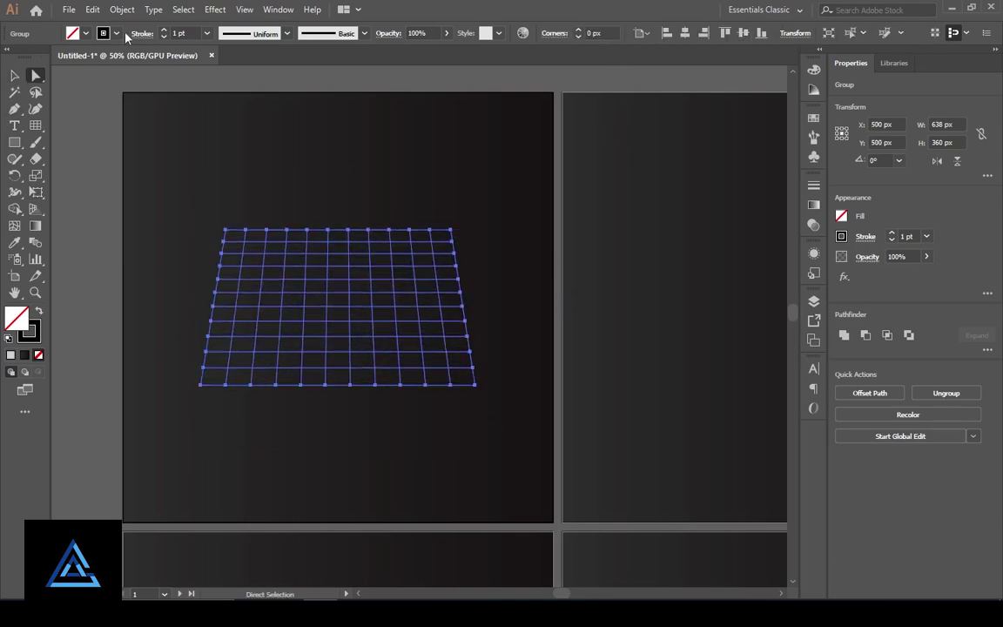
click(114, 32)
click(30, 58)
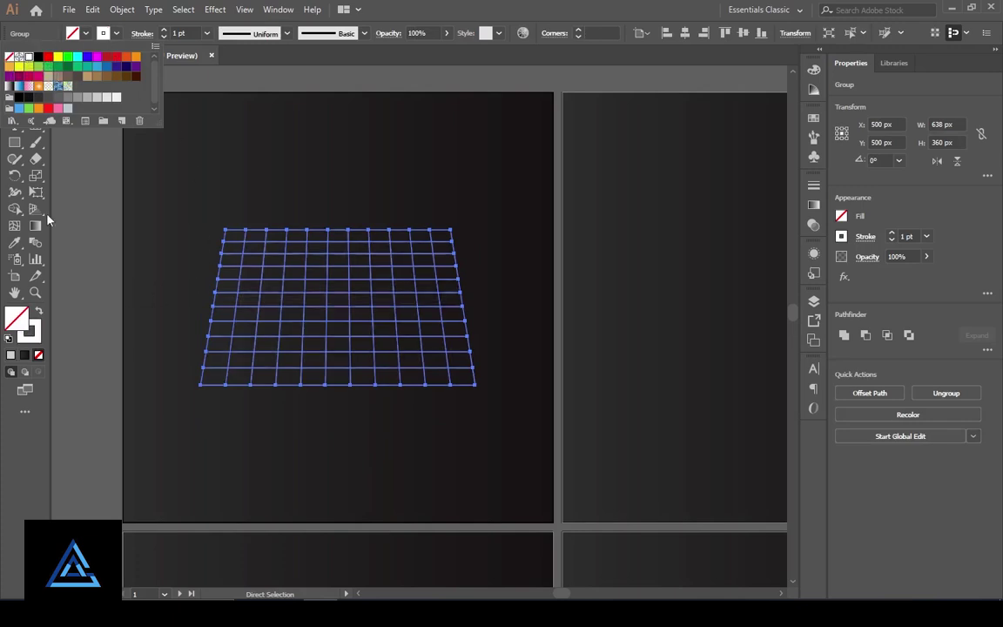
key(Escape)
Raise the grid's bottom edge to flatten it to 283 px tall, then reselect it
click(14, 76)
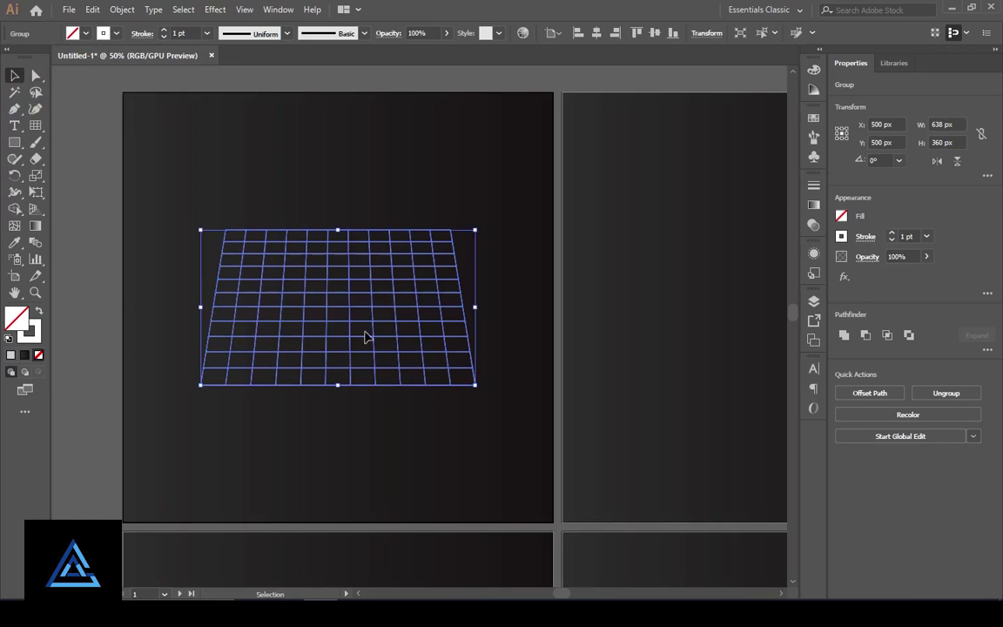
drag(337, 384, 338, 351)
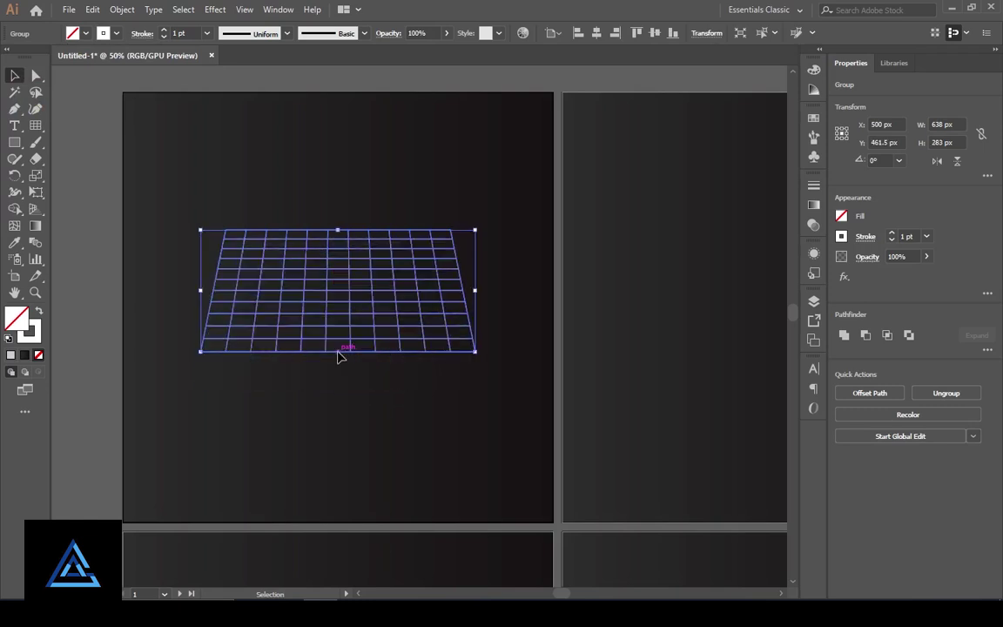
click(407, 423)
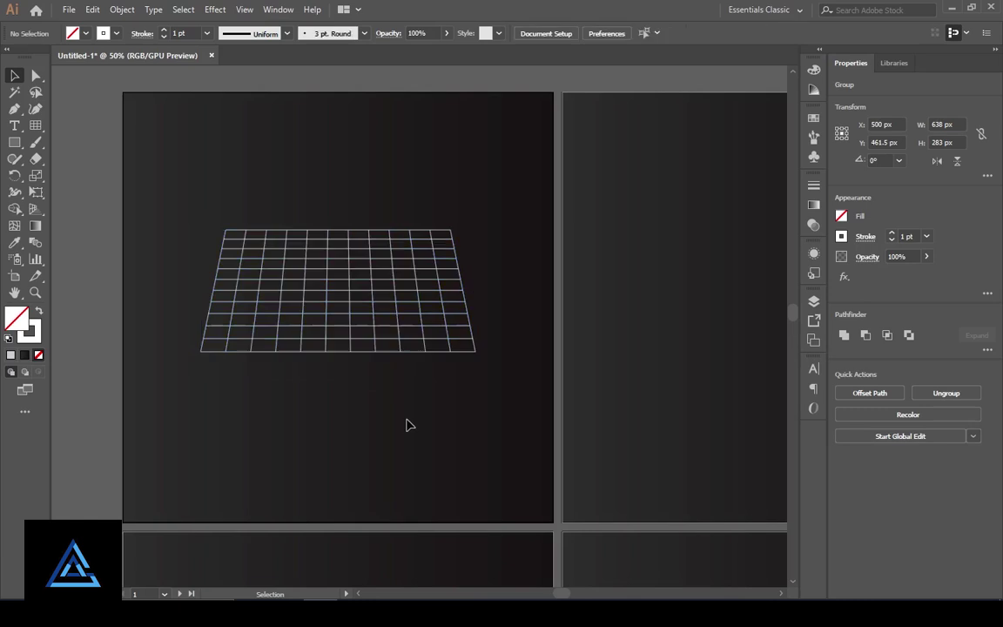
click(331, 307)
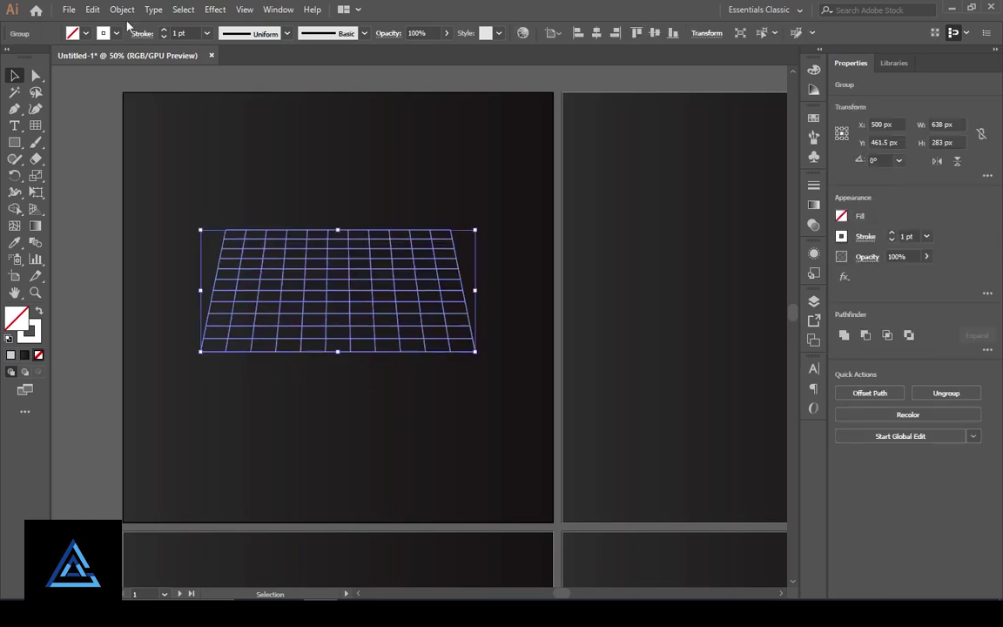
Wrap the white grid in a default 2 × 2 mesh envelope
click(122, 10)
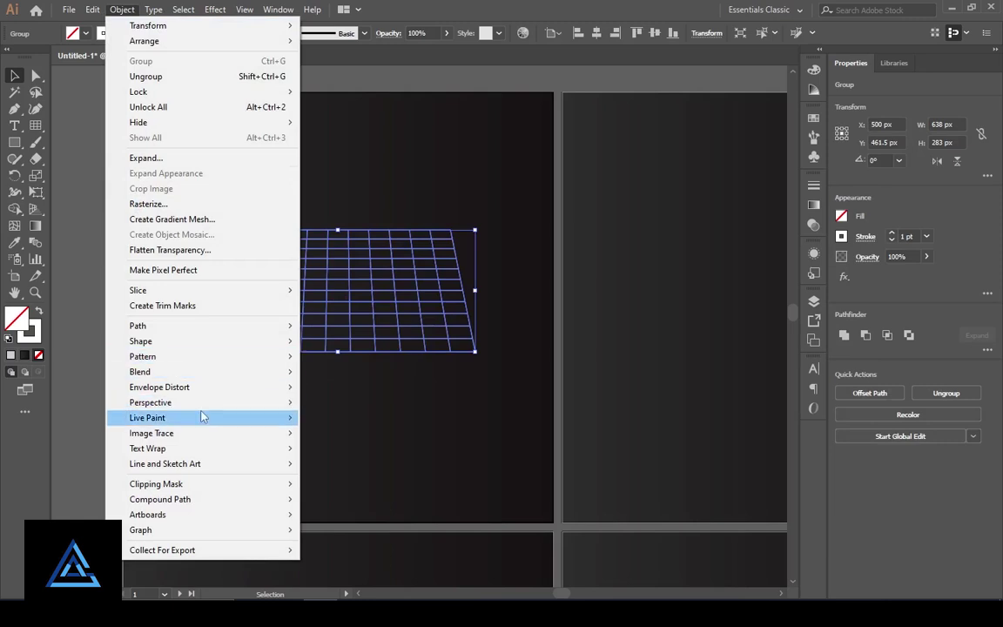
mouse_move(205, 388)
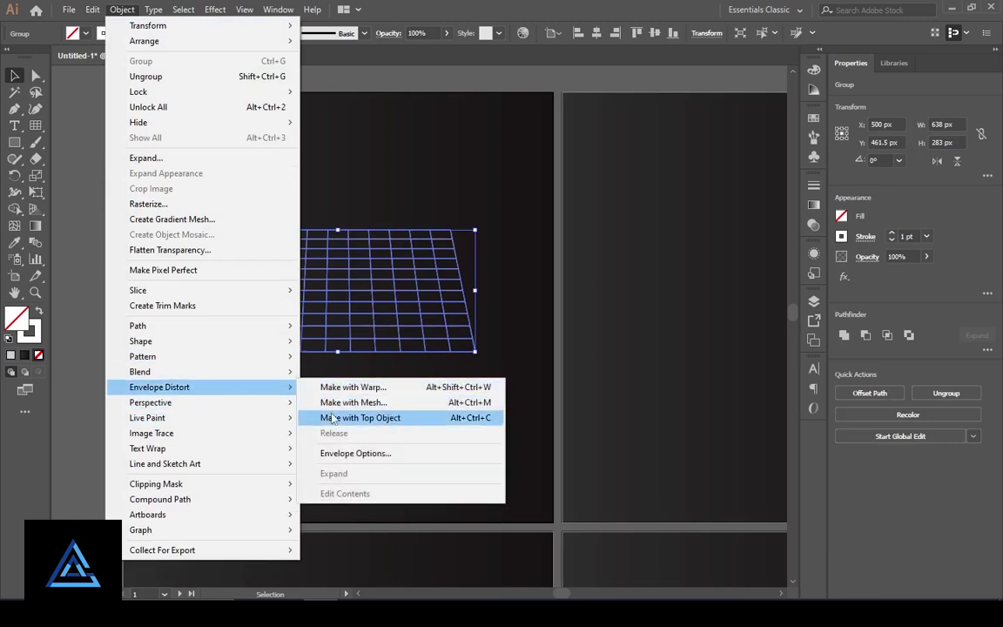
click(349, 405)
click(509, 348)
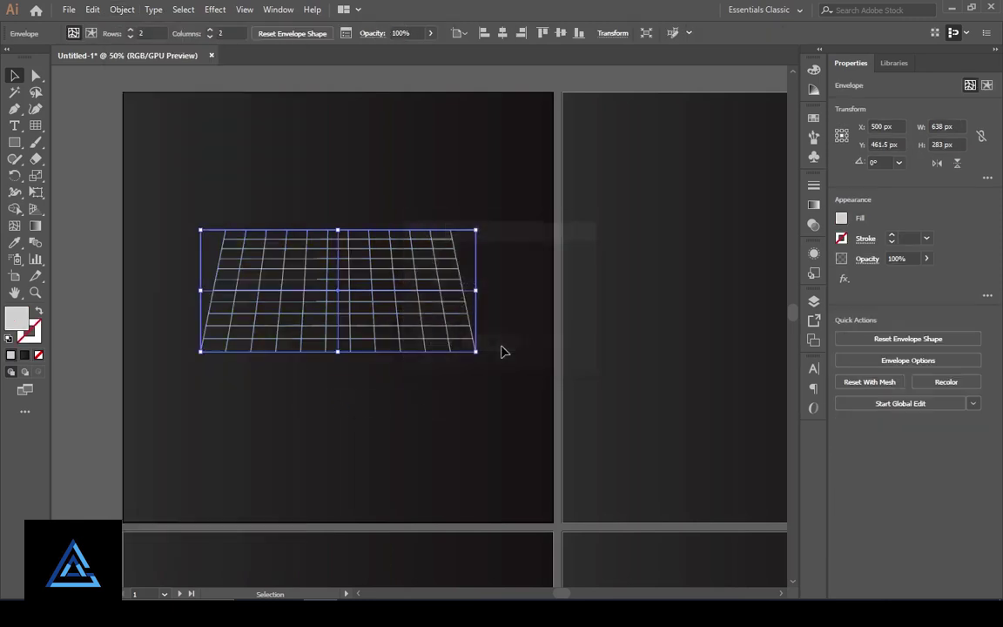
Pull the middle mesh point down to Y 640.5 px so the grid sags, then pan to artboard 2
key(a)
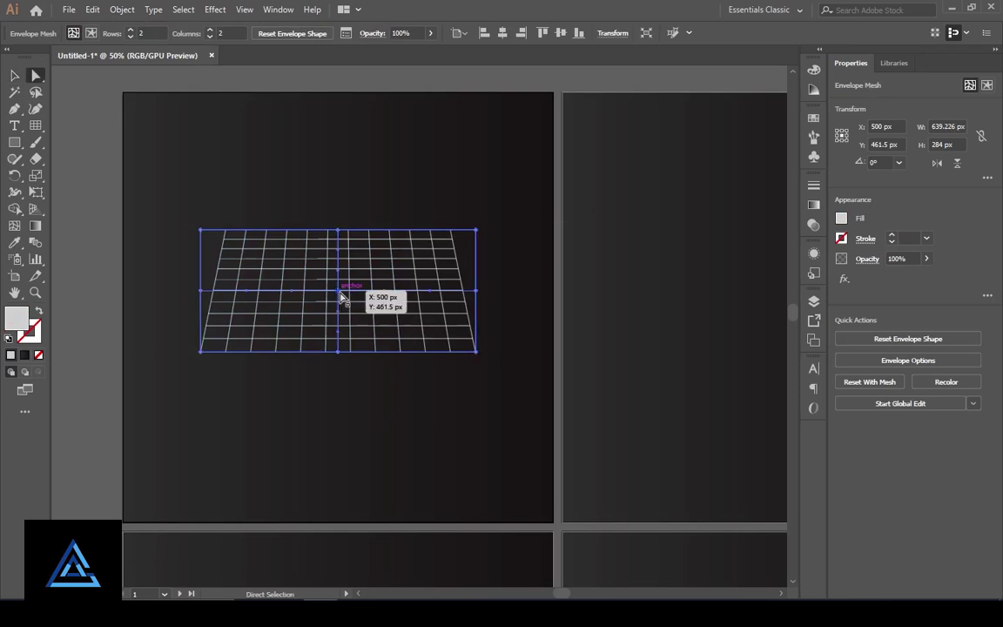
click(341, 295)
drag(341, 295, 341, 373)
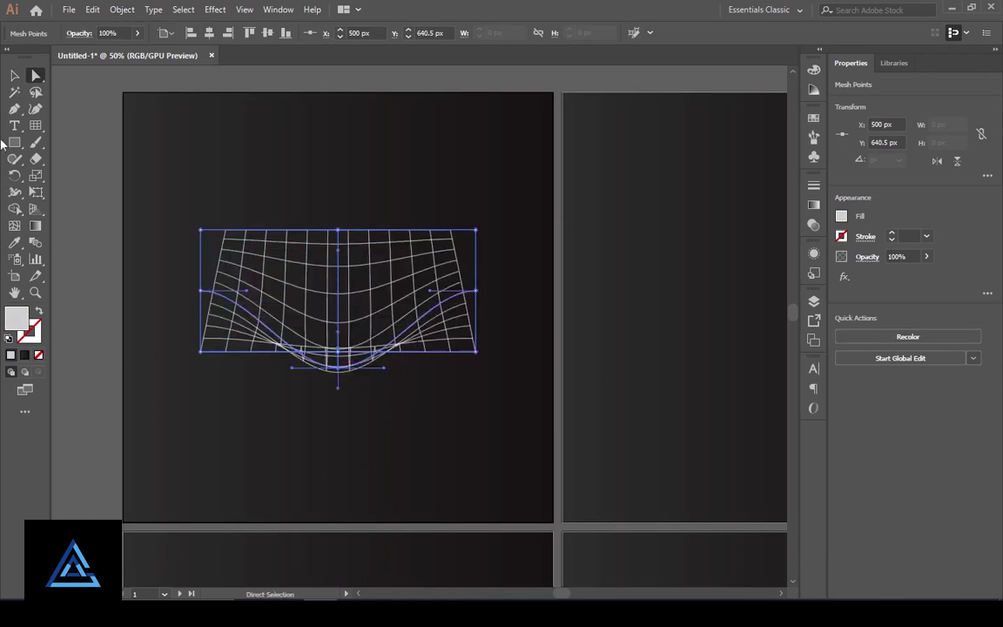
click(14, 76)
click(76, 237)
drag(488, 439, 149, 459)
drag(36, 125, 83, 192)
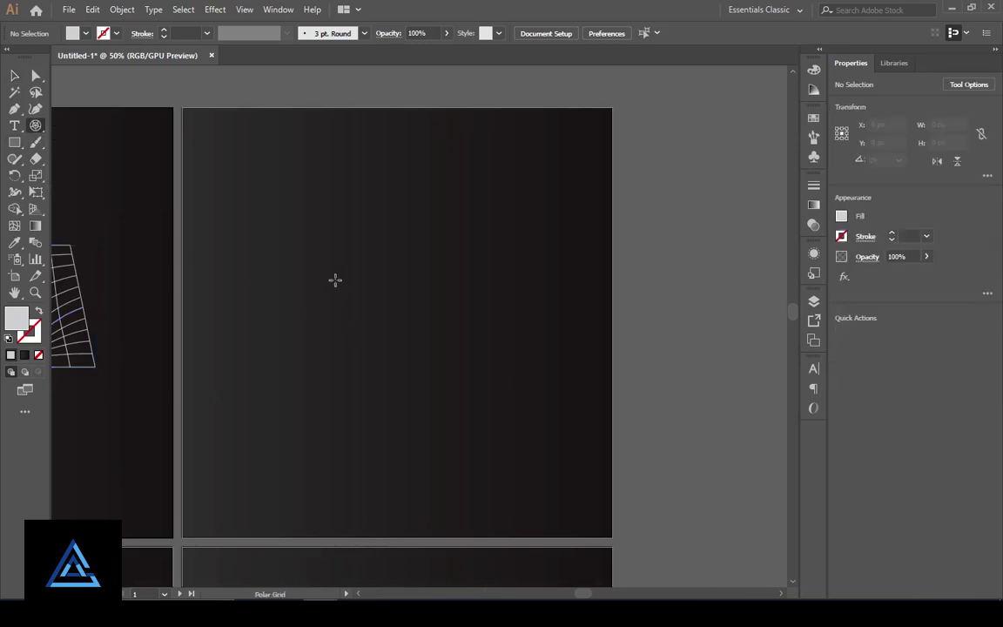
Create a polar grid with 10 concentric dividers and enlarge it to 506 × 506 px
click(355, 301)
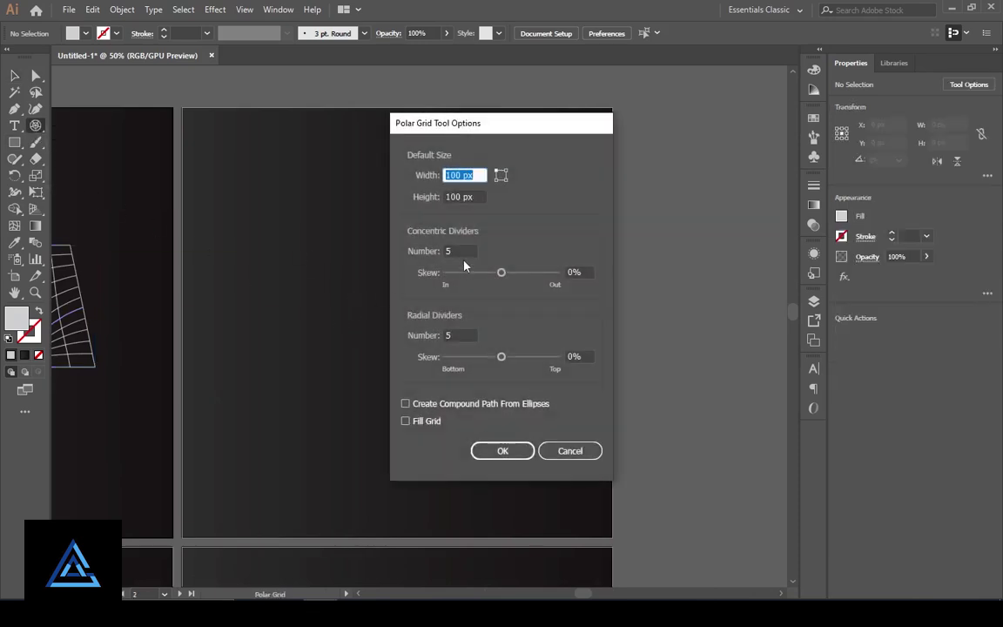
key(Tab)
key(Tab)
text(10)
key(Tab)
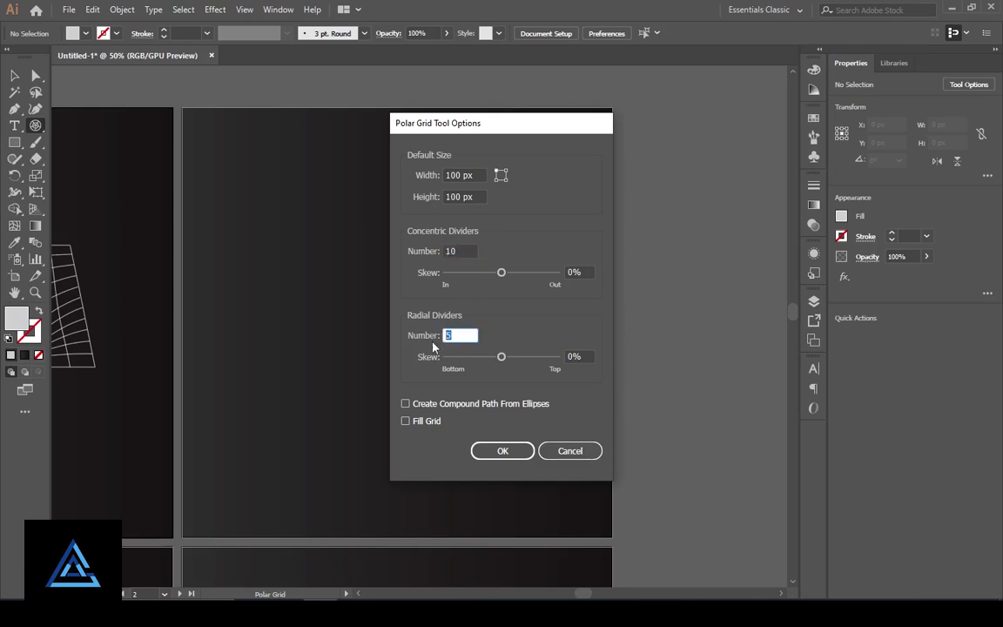
key(Return)
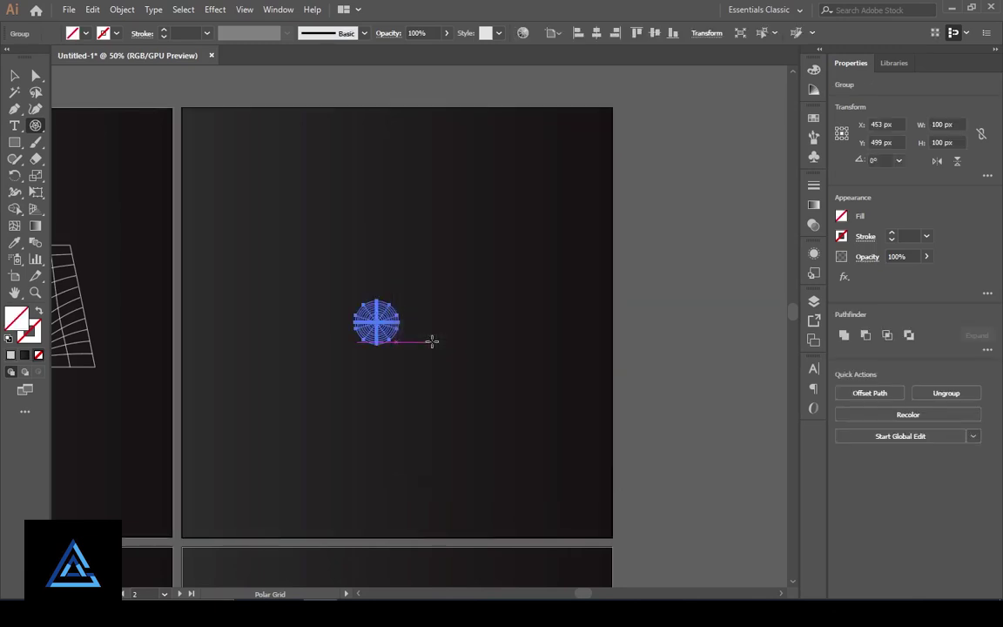
click(14, 78)
drag(396, 343, 479, 444)
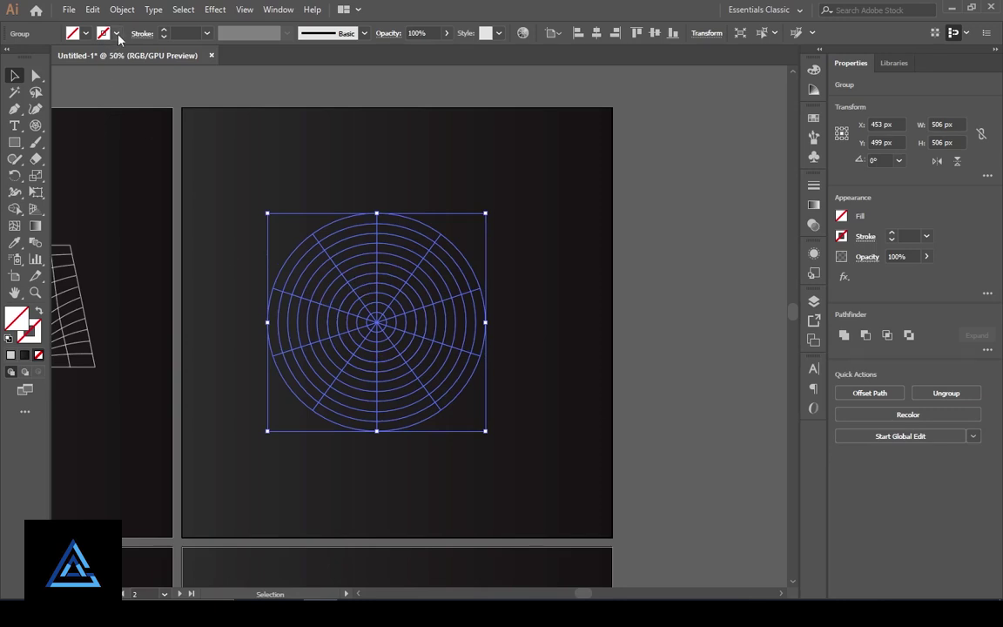
Give the polar grid a white stroke
click(117, 34)
click(28, 57)
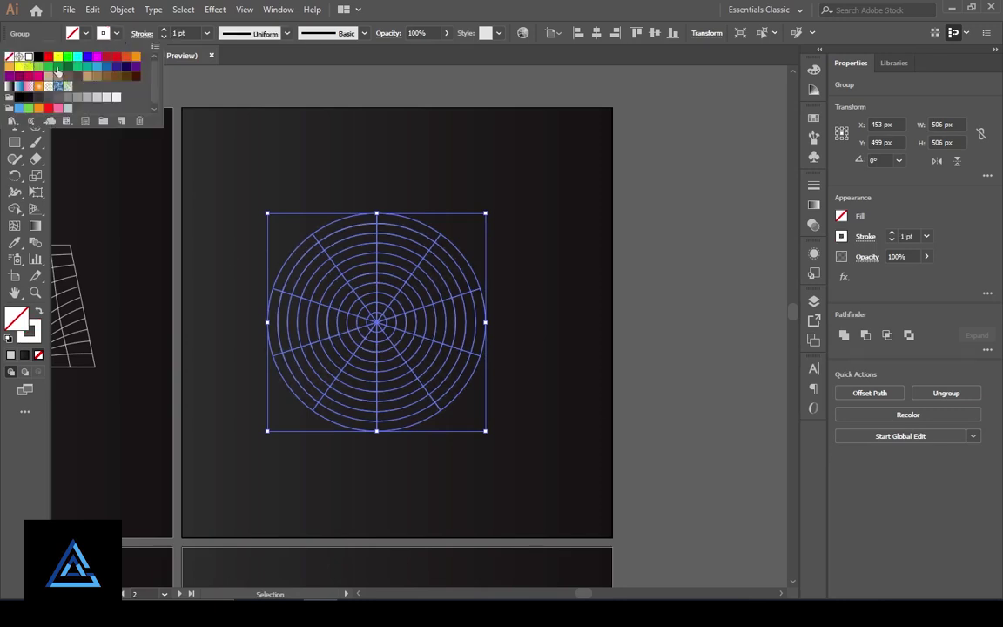
click(243, 100)
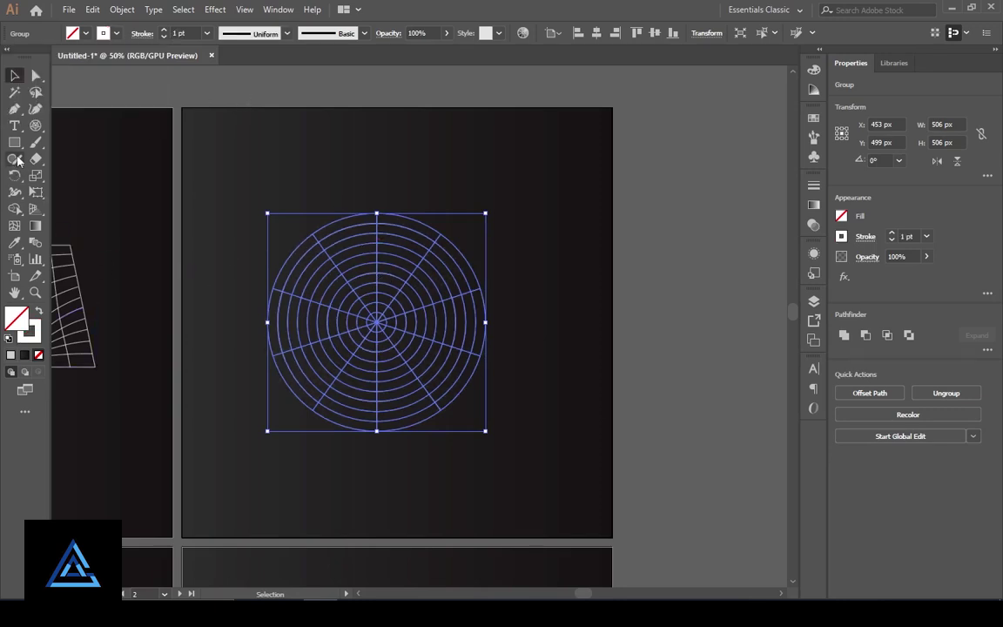
Wrap the polar grid in a default 2 × 2 mesh envelope
click(118, 9)
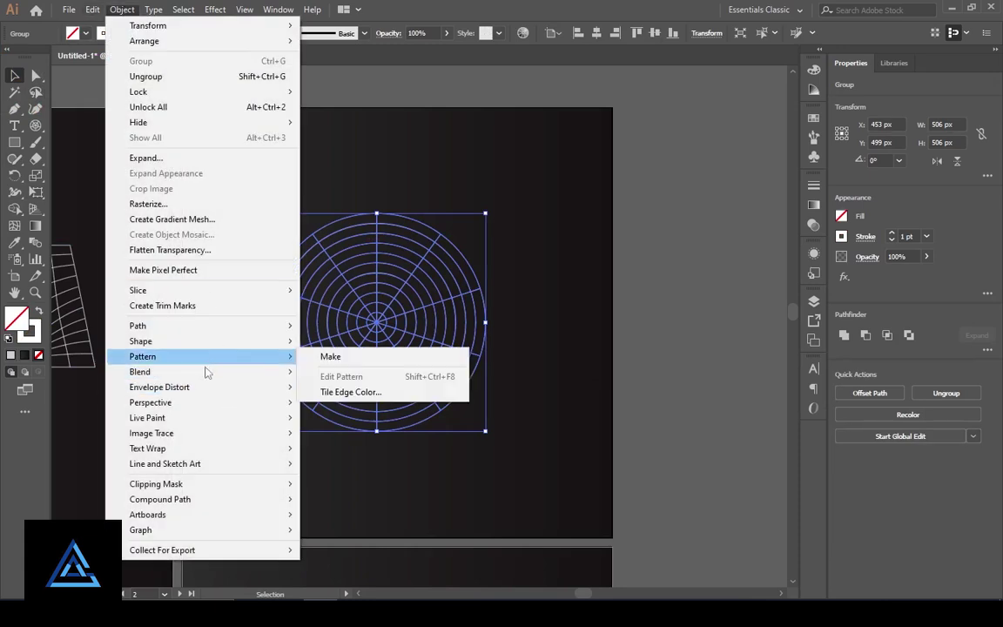
mouse_move(212, 392)
click(348, 402)
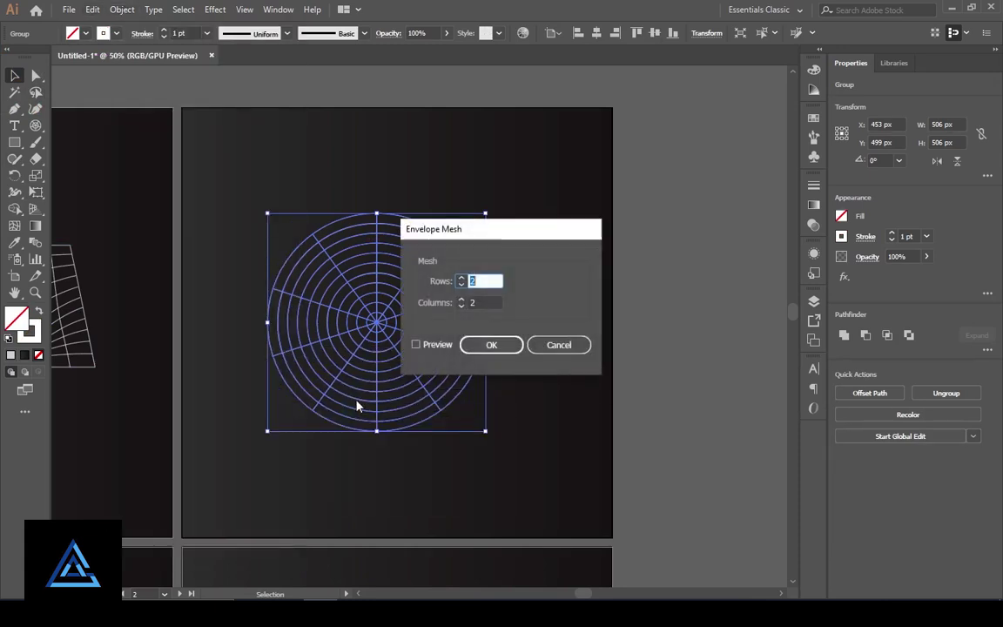
click(492, 346)
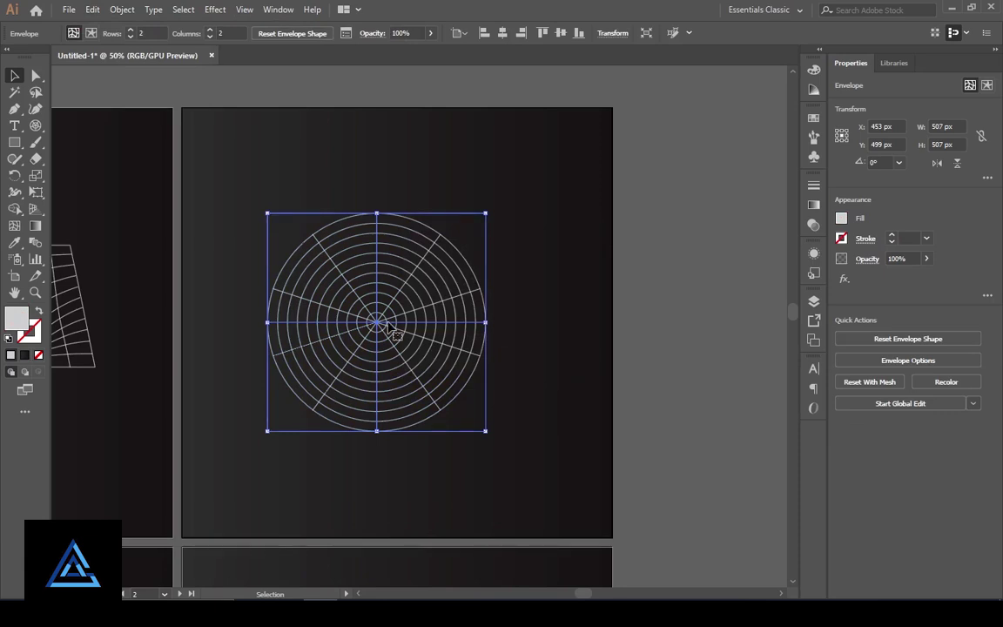
Drag the polar grid's centre mesh point right into a cone shape, then pan to an empty artboard
key(a)
drag(377, 324, 503, 289)
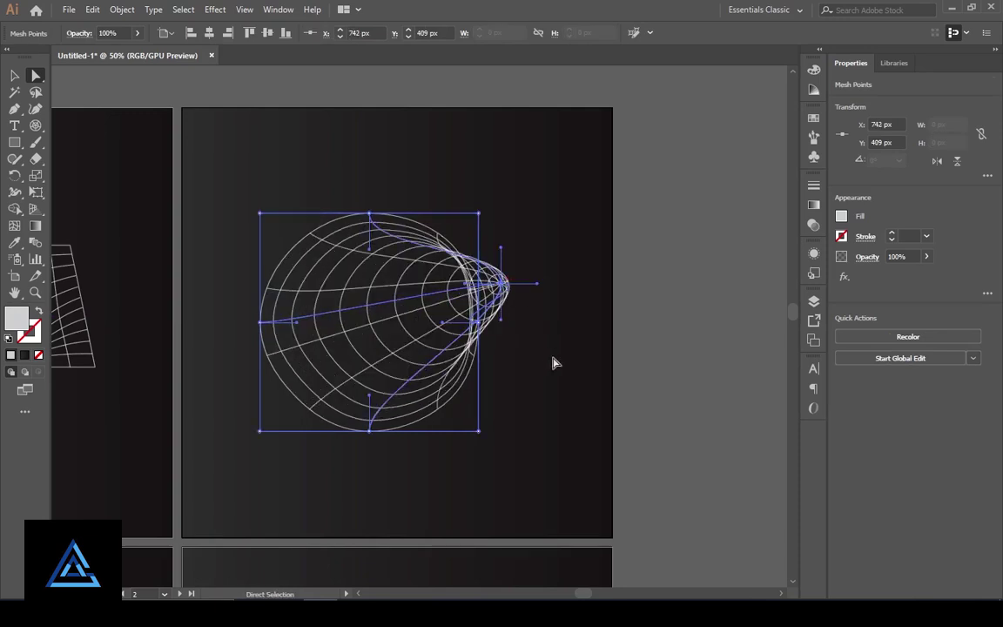
click(16, 76)
click(669, 352)
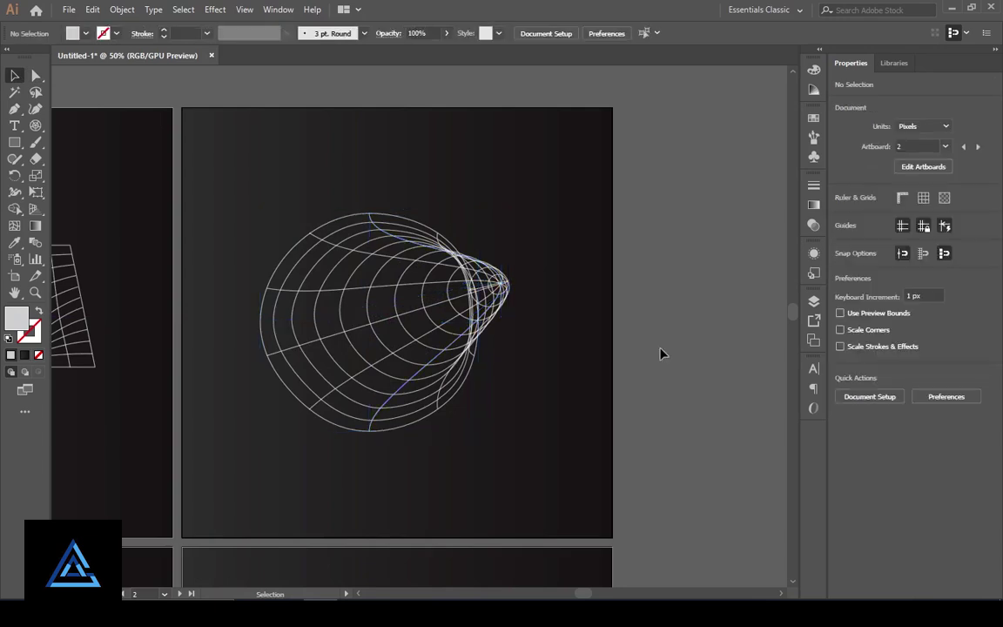
drag(517, 470, 208, 189)
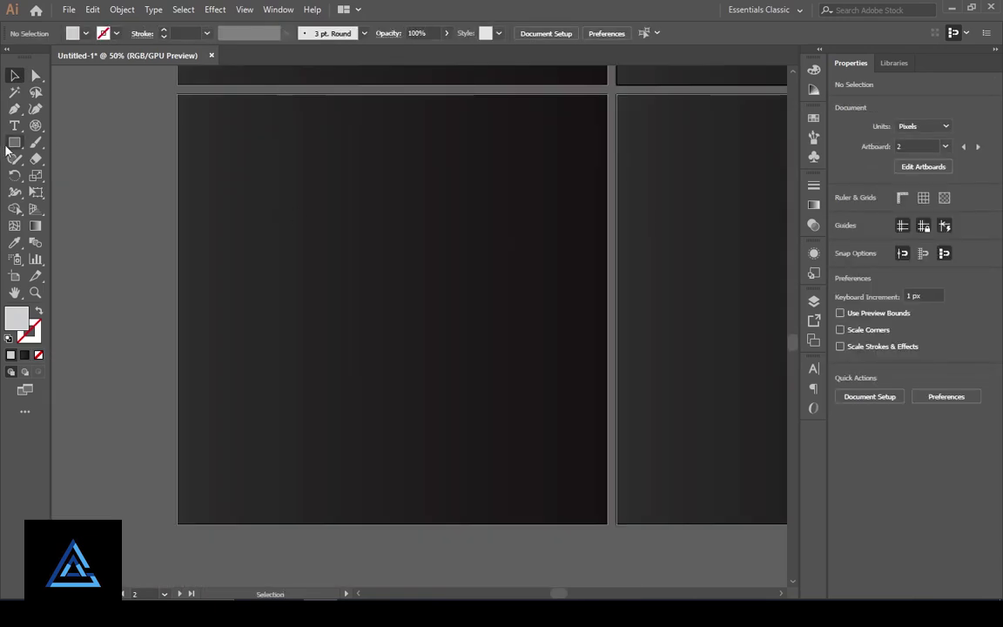
Draw a 203 px circle with no fill and a 1 pt stroke on the third artboard
drag(14, 146, 63, 176)
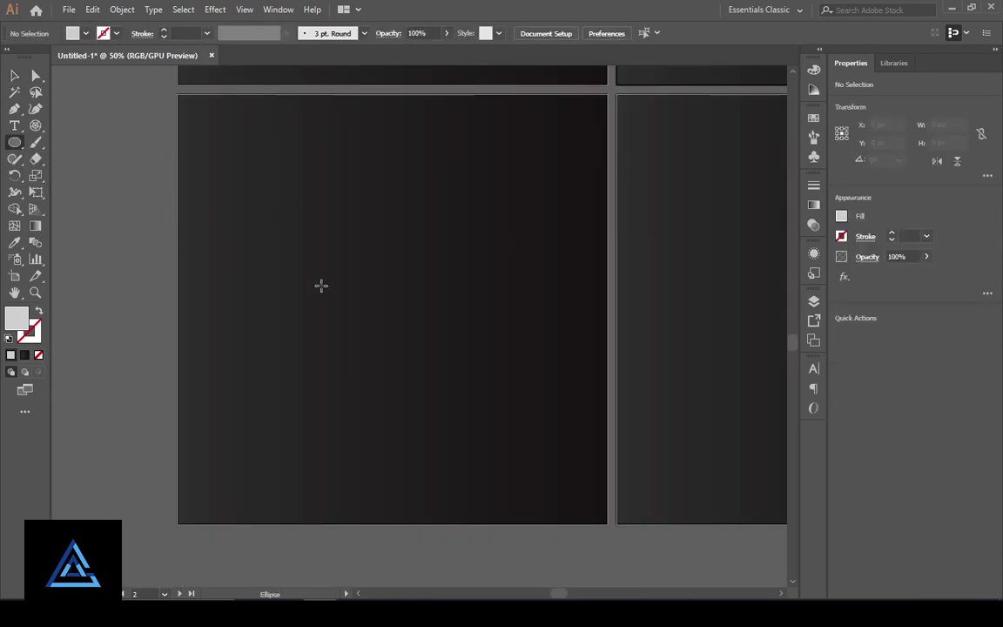
drag(307, 221, 395, 300)
click(38, 312)
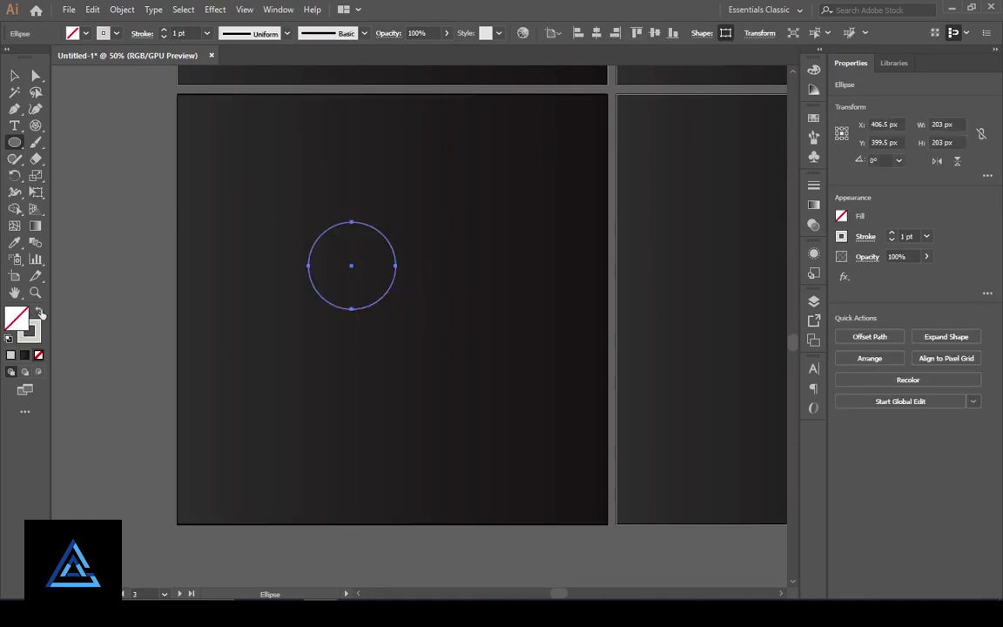
click(215, 9)
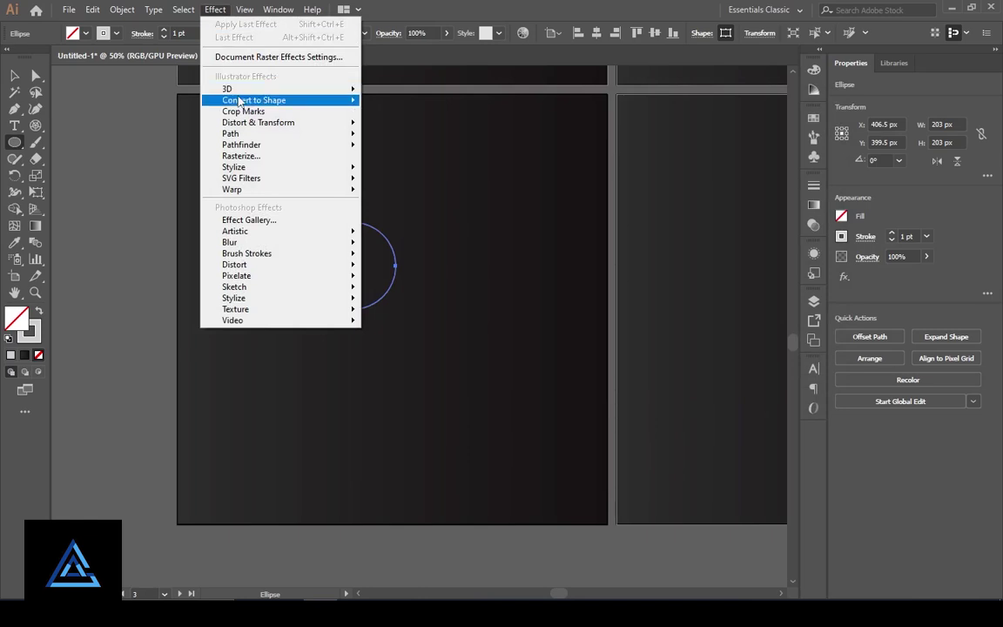
Apply a 3D Revolve to the circle with Wireframe surface and a custom tilted rotation
mouse_move(287, 89)
click(430, 106)
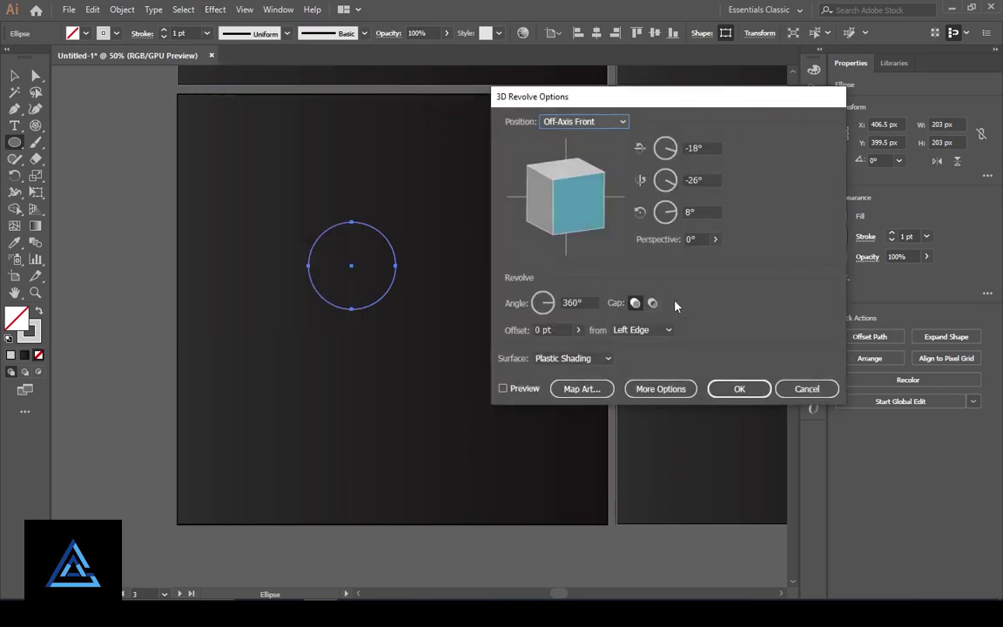
click(602, 358)
click(603, 358)
key(Up)
key(Up)
key(Up)
click(526, 391)
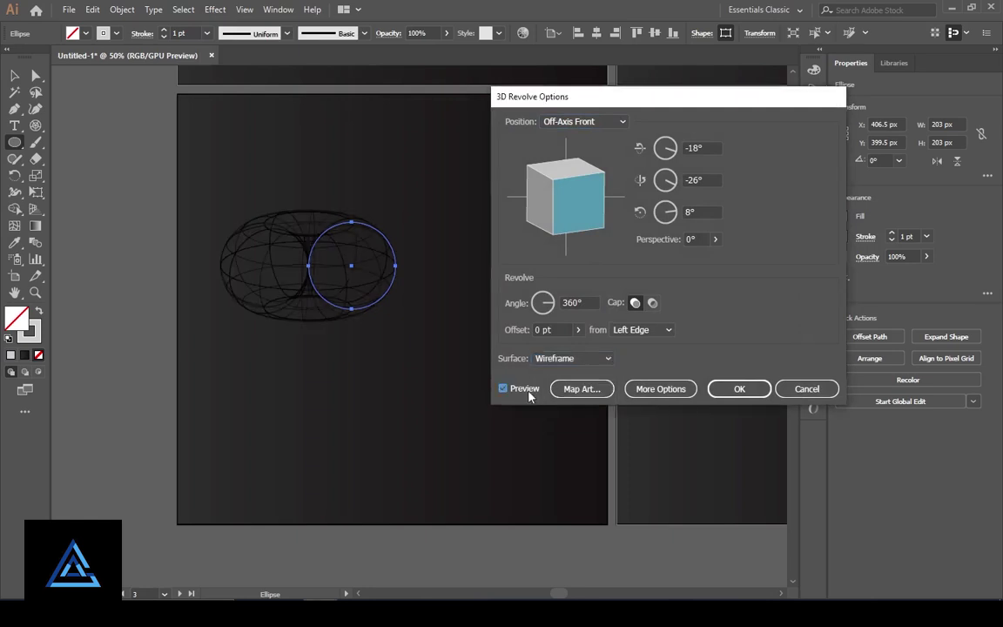
drag(562, 213, 572, 222)
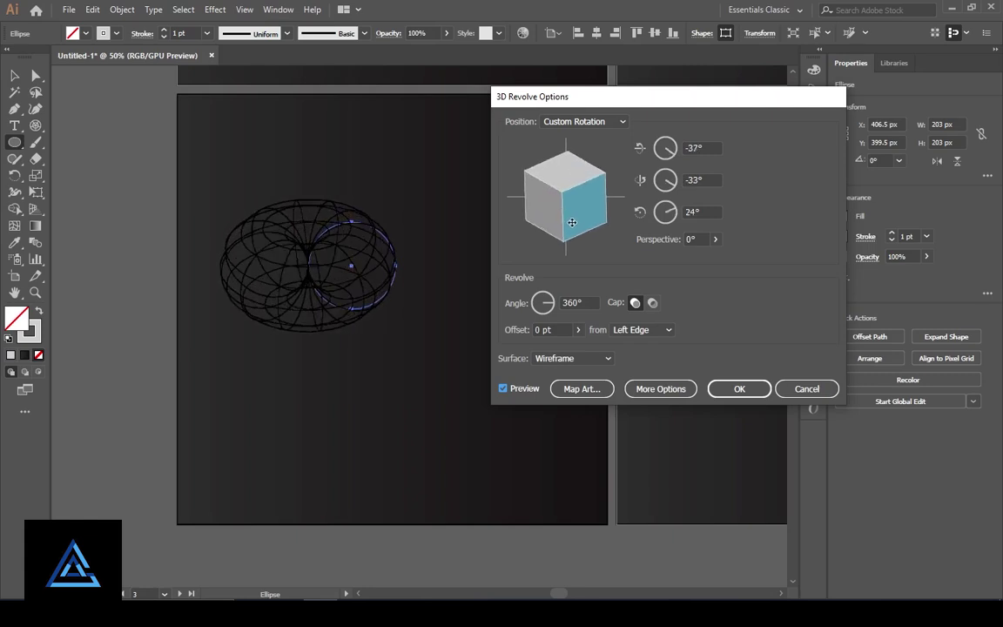
Set the revolve angle to 352° with an 18 pt offset from the Right Edge, then apply
click(571, 302)
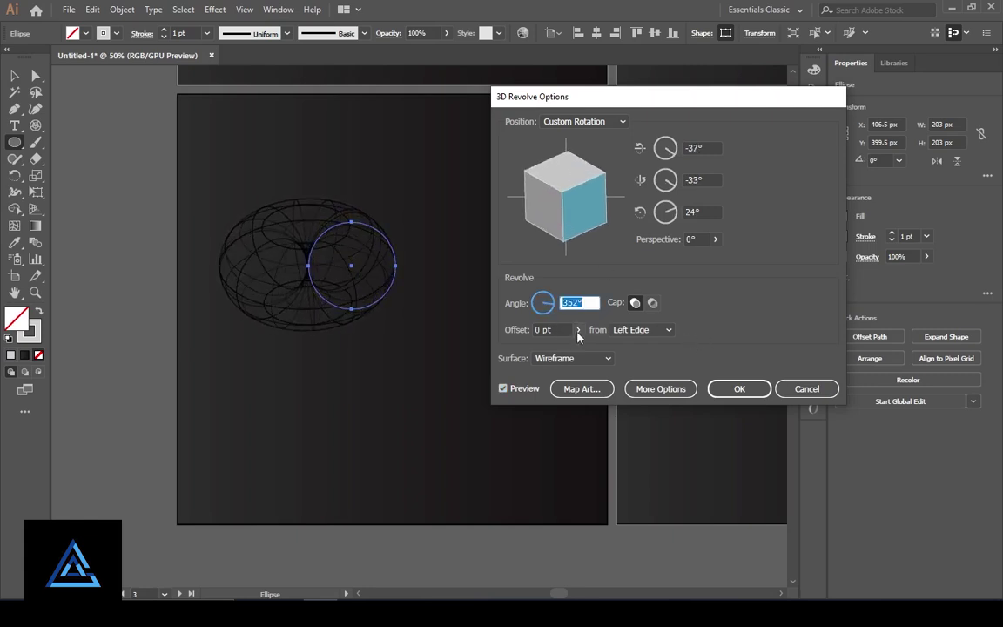
text(352)
key(Tab)
click(567, 329)
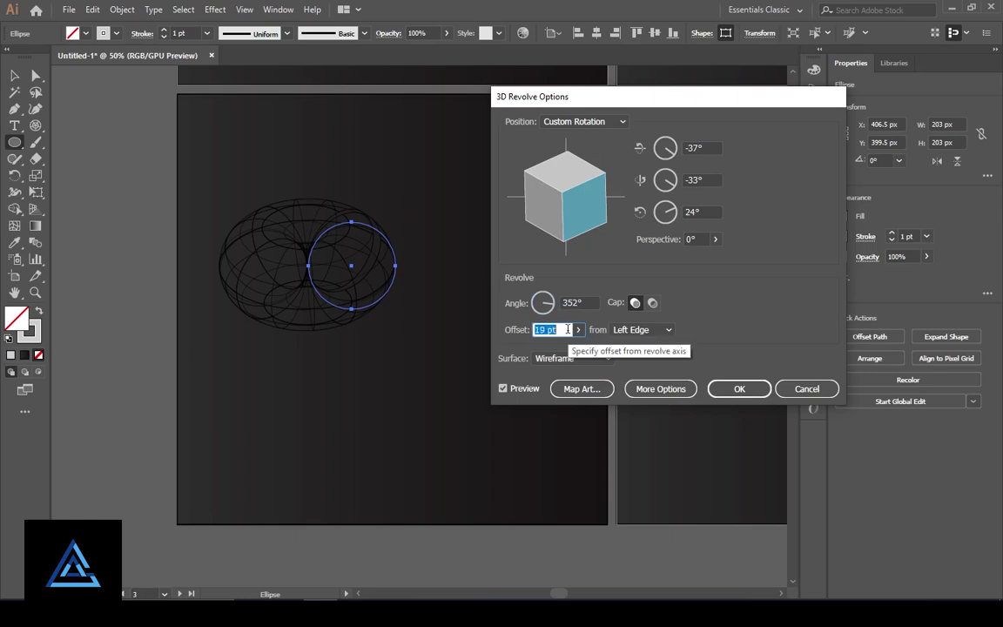
click(578, 329)
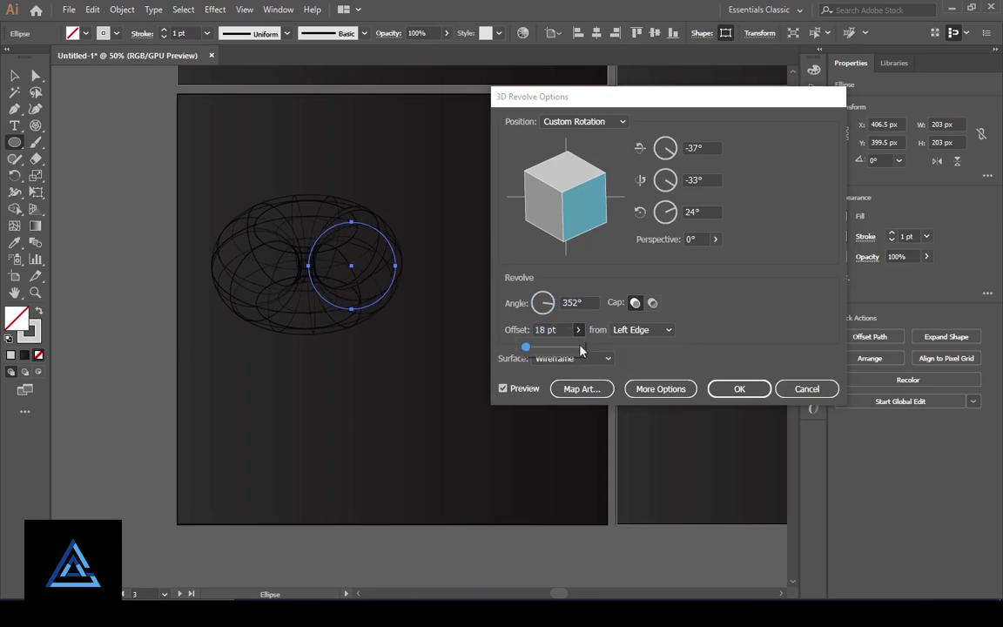
click(668, 330)
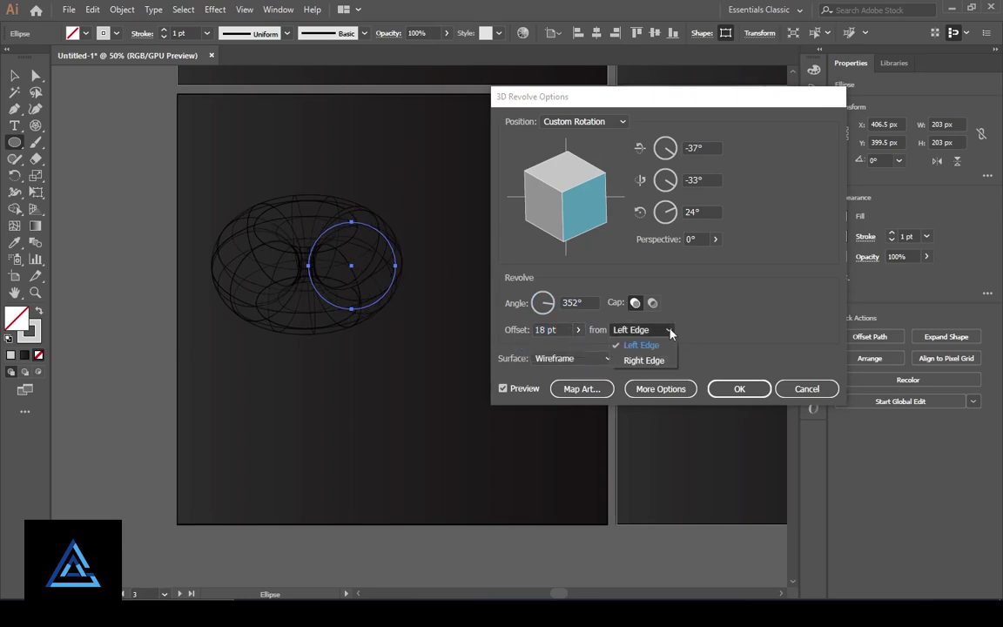
click(648, 357)
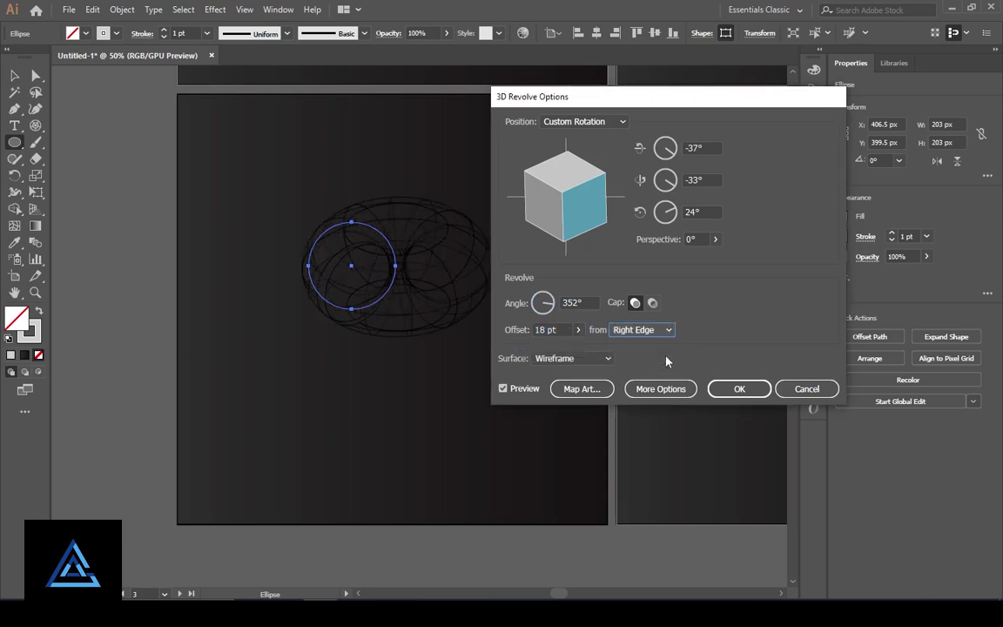
drag(640, 96, 754, 80)
click(692, 313)
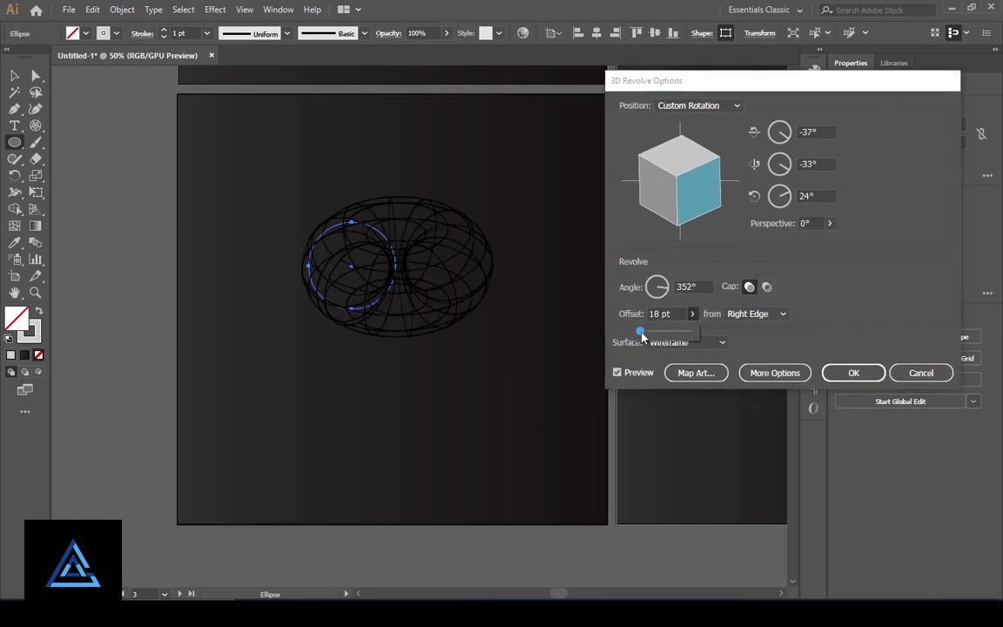
drag(644, 331, 602, 340)
click(849, 376)
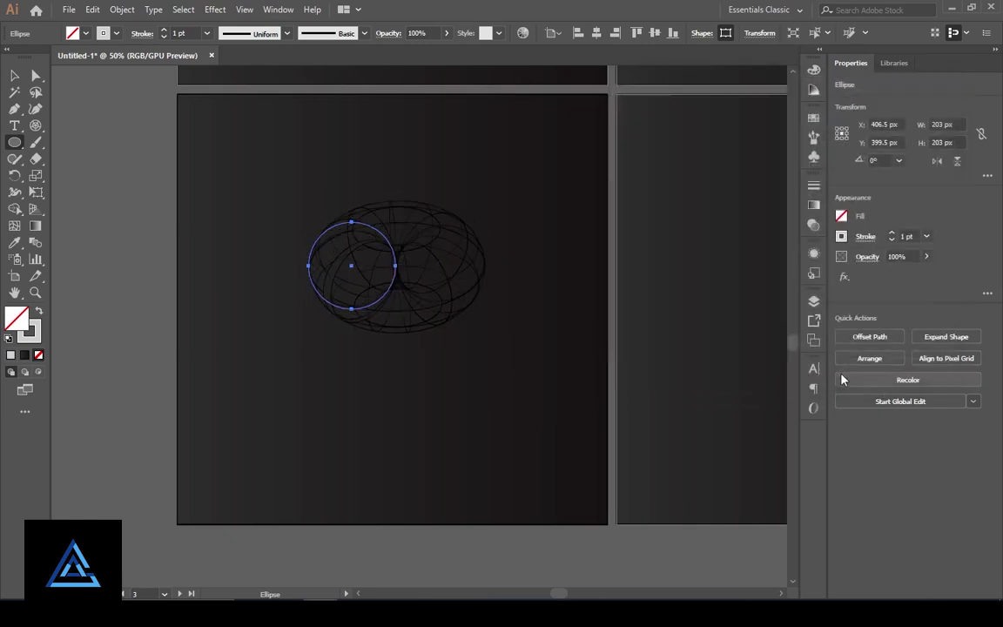
Move the wireframe torus further left on the artboard
click(14, 75)
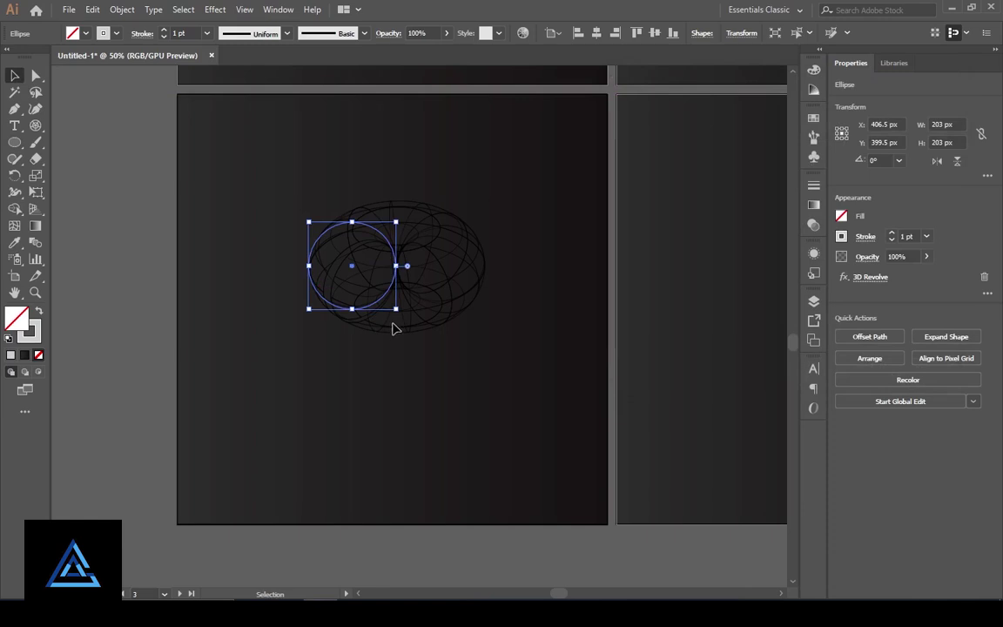
drag(357, 272, 316, 278)
click(437, 372)
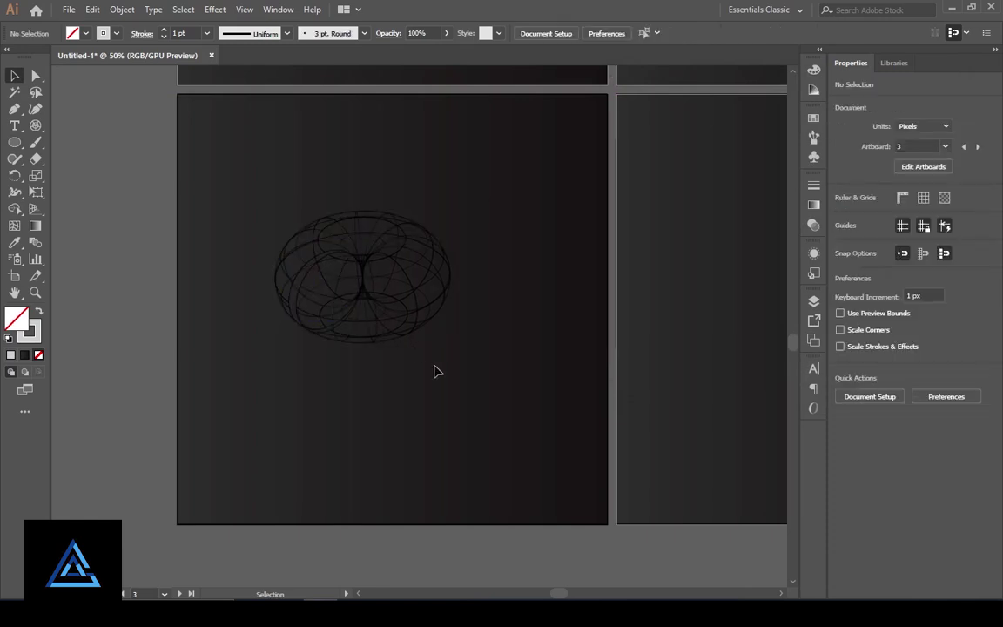
Expand the torus's appearance into an ordinary group of paths, about 408 × 308 px
click(355, 303)
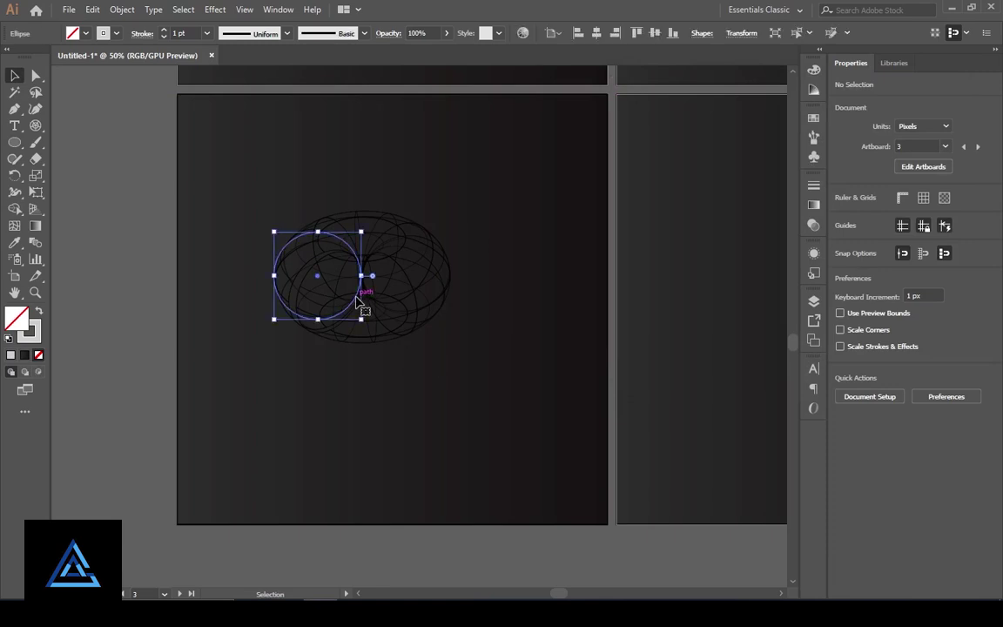
click(115, 11)
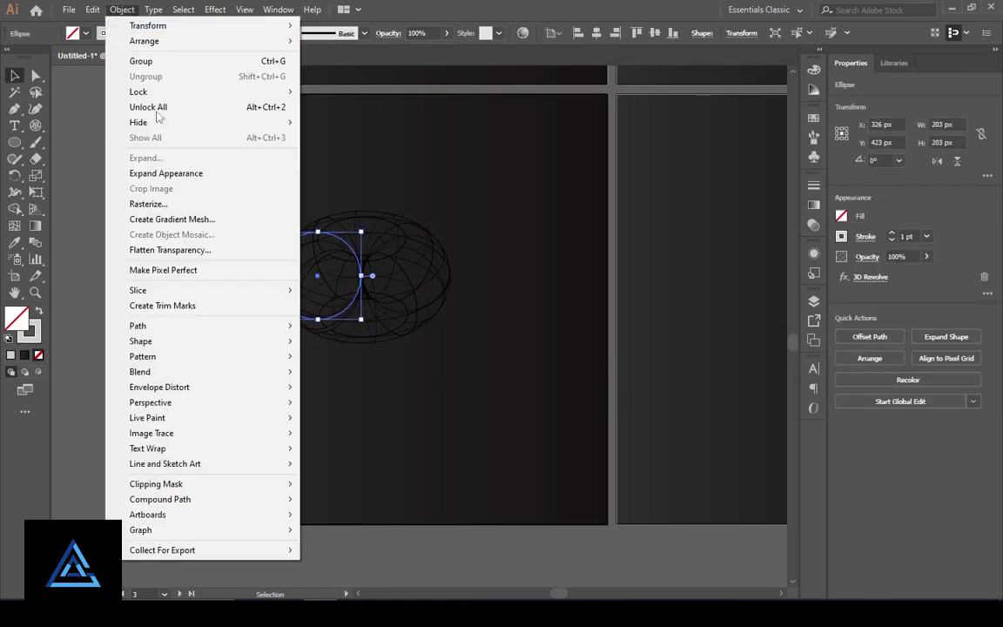
click(179, 174)
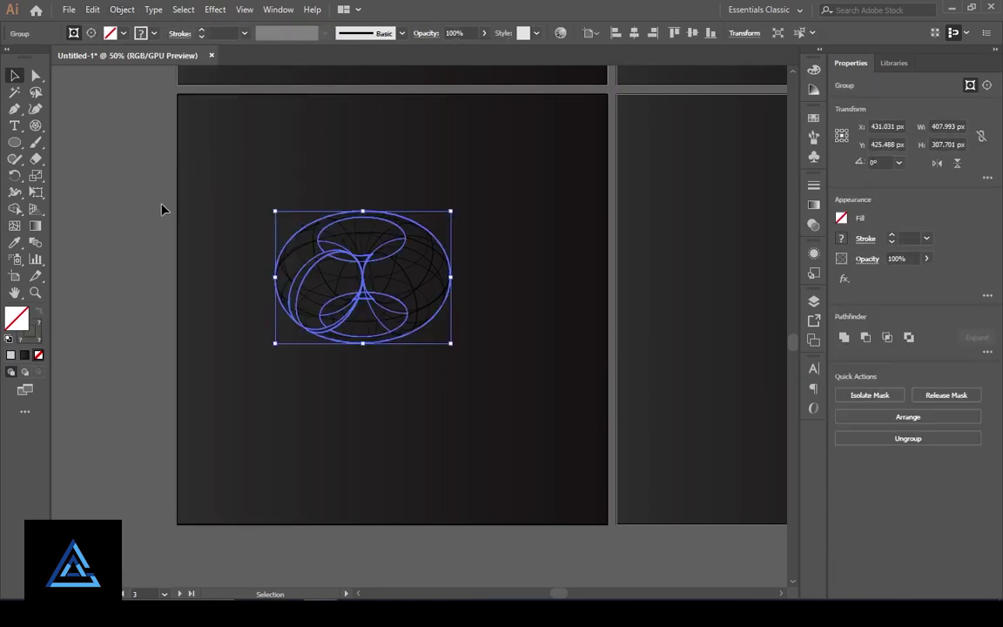
click(140, 267)
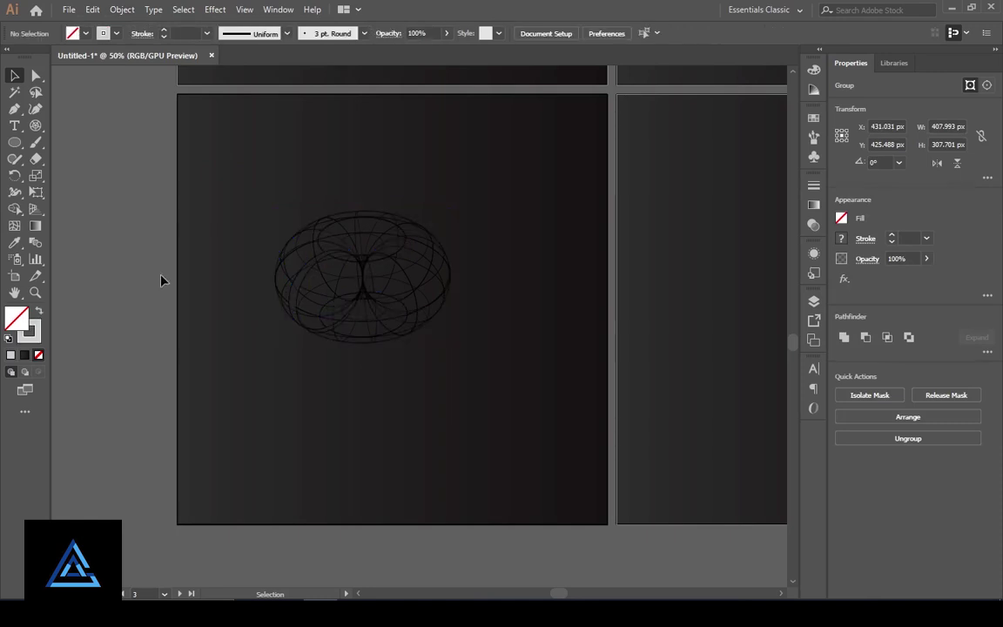
click(367, 303)
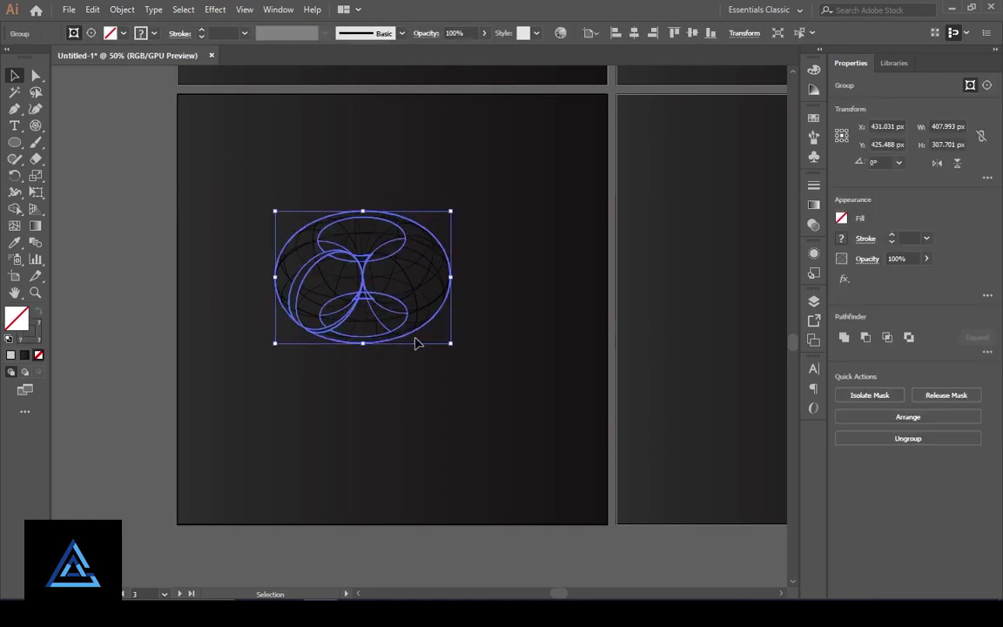
Give the torus wireframe a white stroke
click(138, 33)
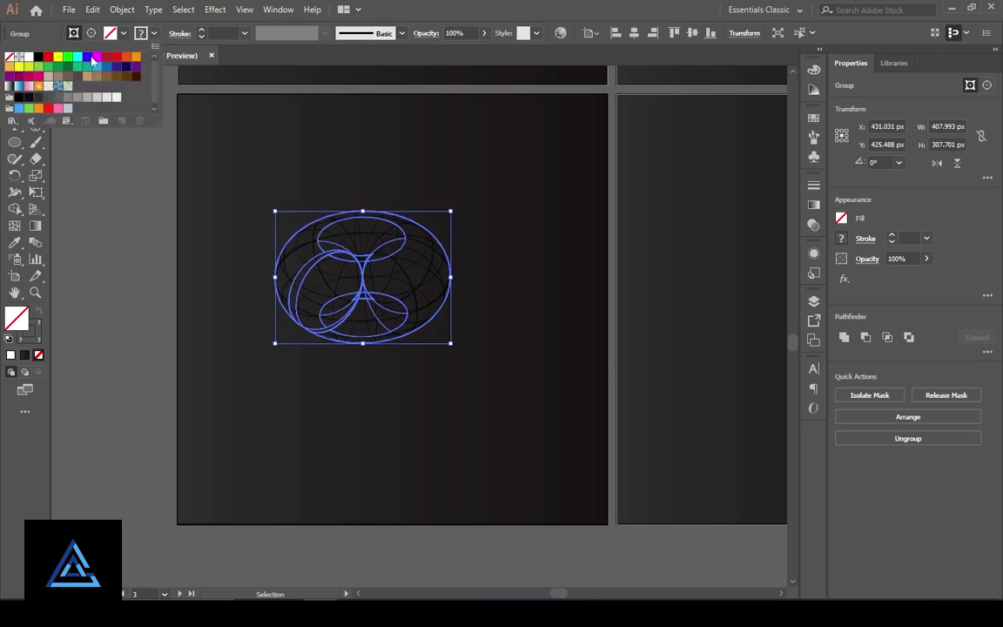
click(29, 57)
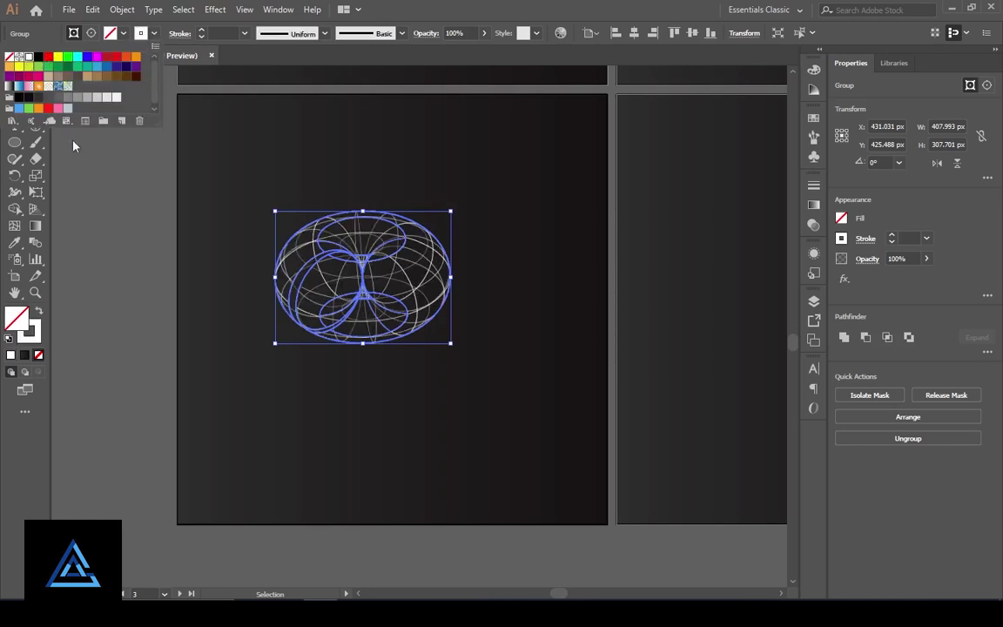
click(119, 263)
click(119, 264)
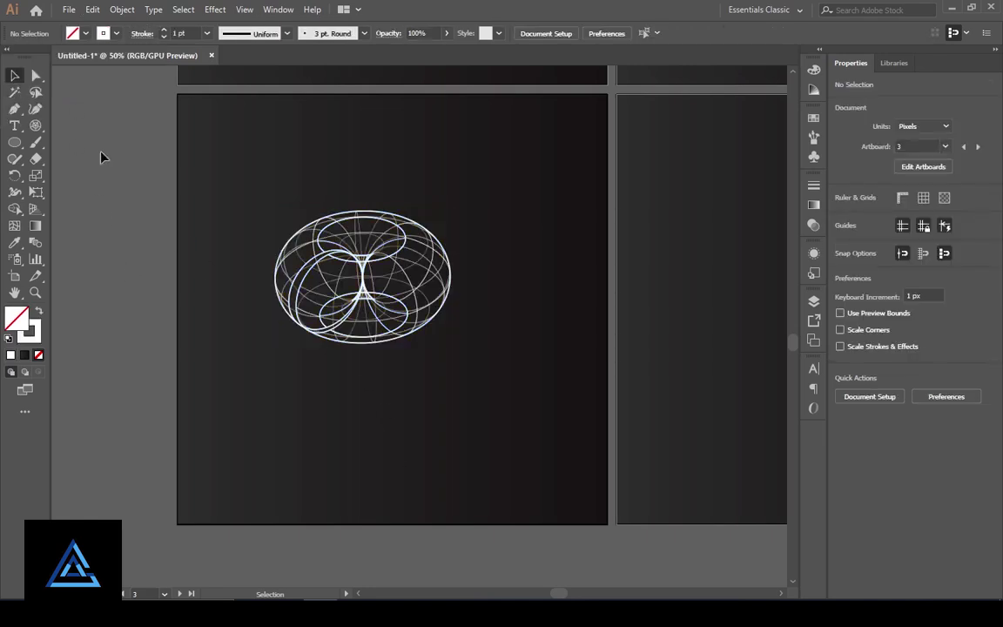
Scale the torus up to fill most of the artboard and pan toward the next artboard
click(348, 303)
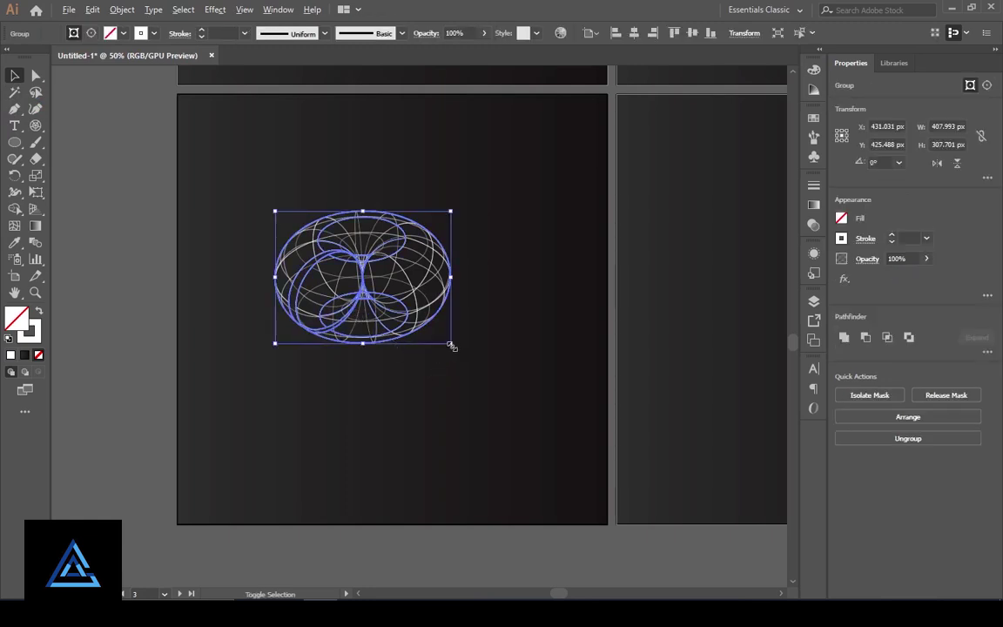
drag(450, 345, 502, 383)
click(146, 355)
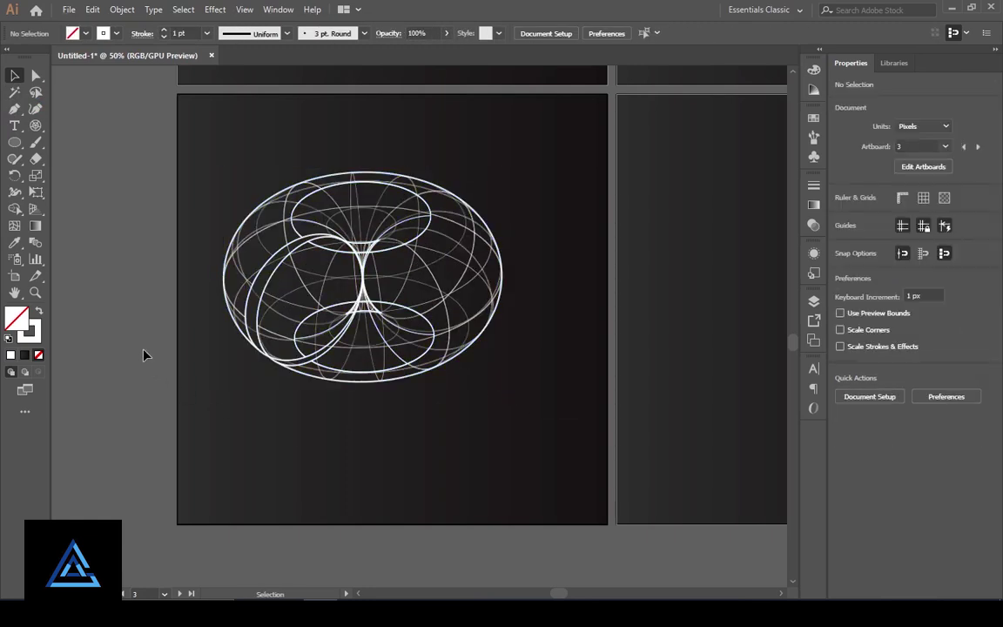
drag(510, 497, 174, 459)
Draw a 376 px circle on the fourth artboard and delete its right anchor to leave a left half arc
key(l)
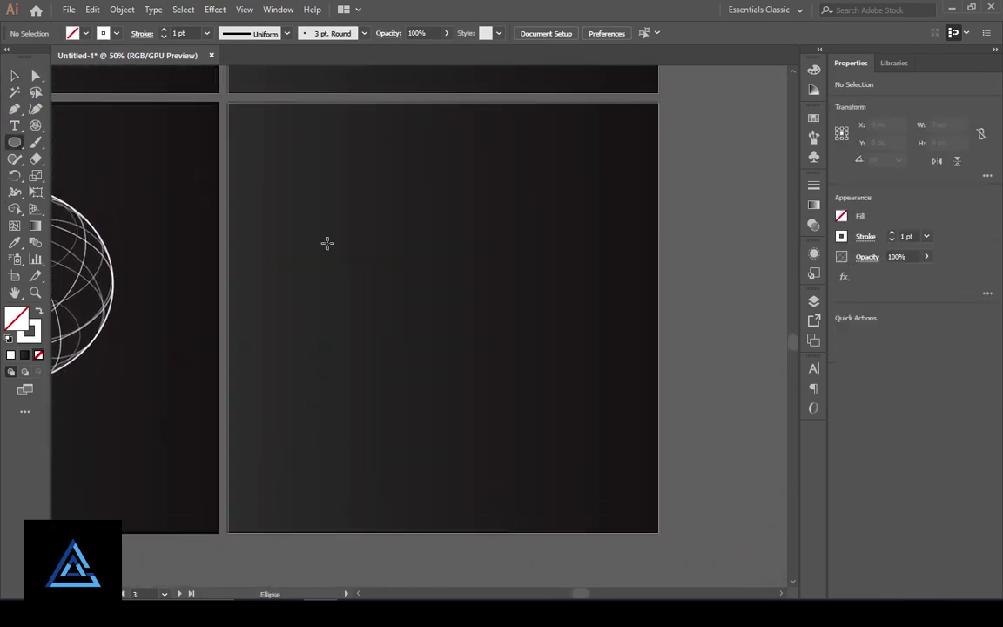
drag(356, 246, 488, 405)
click(36, 77)
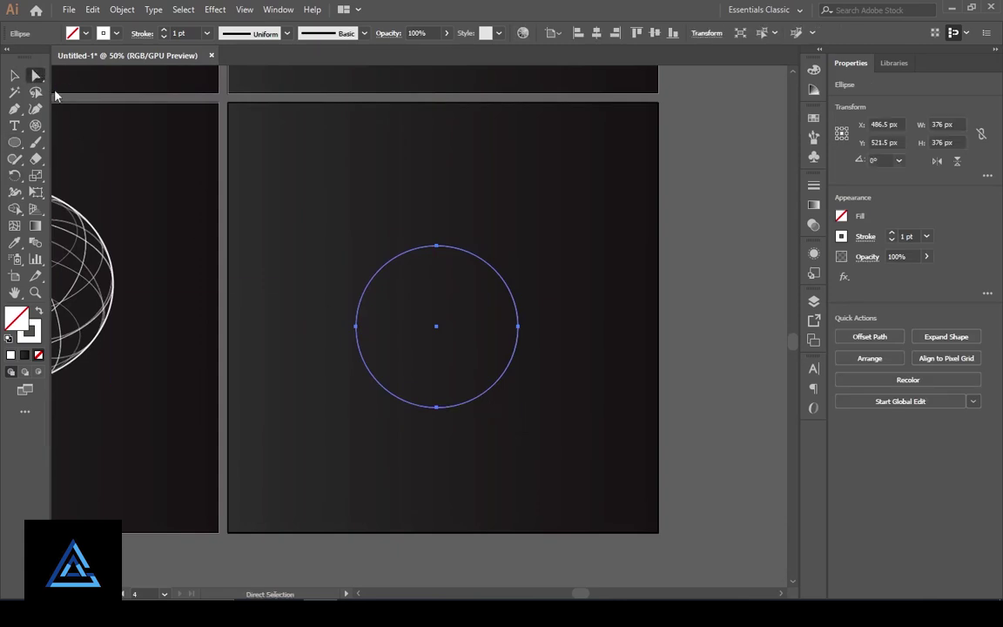
click(518, 328)
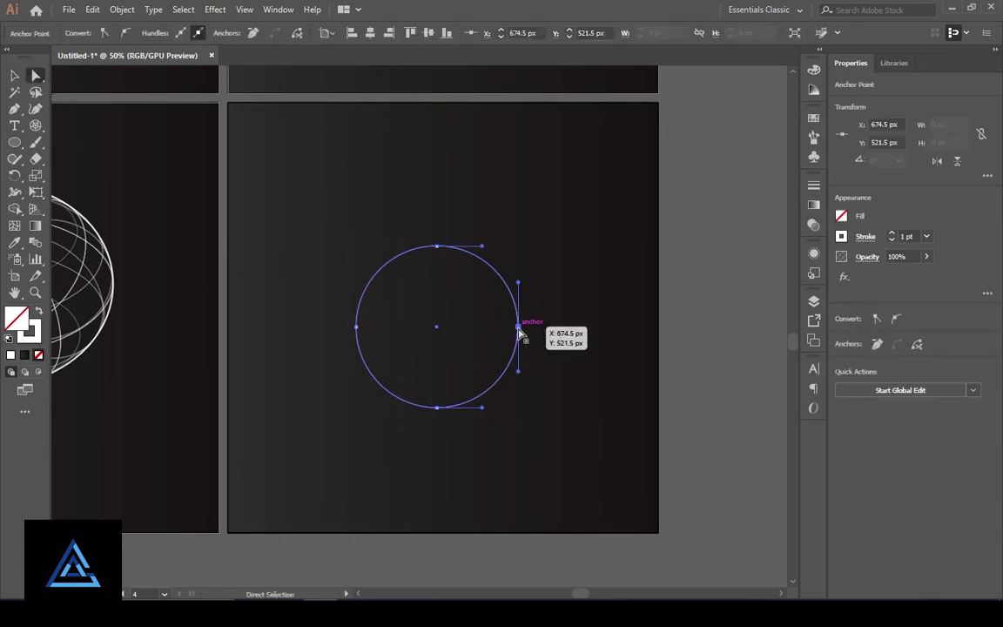
key(Delete)
key(v)
click(215, 9)
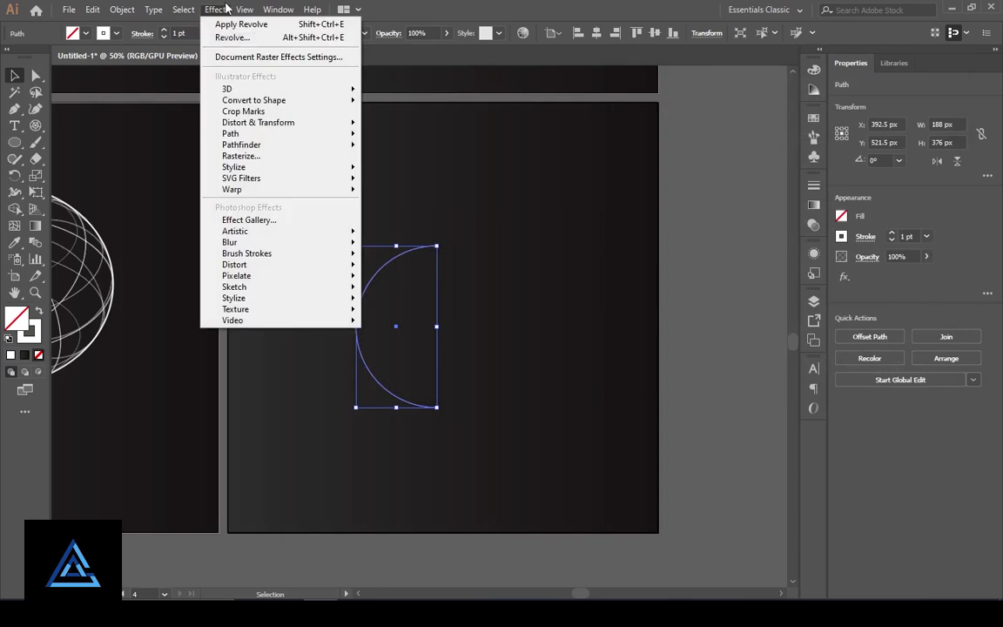
Apply 3D Revolve to the half arc with Surface set to Wireframe, 360° from Left Edge
mouse_move(255, 91)
click(416, 105)
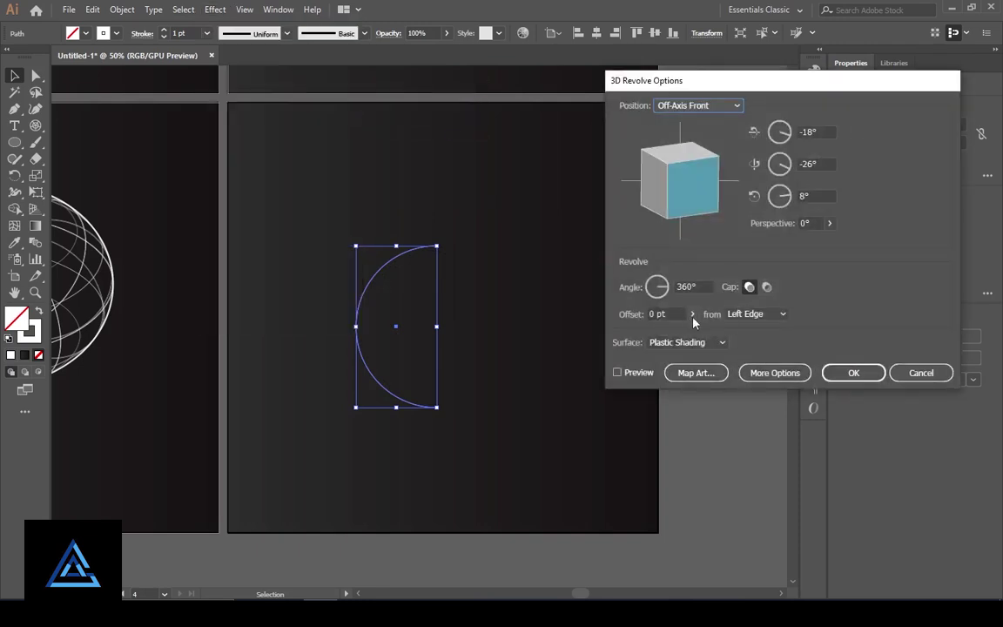
click(697, 342)
click(696, 342)
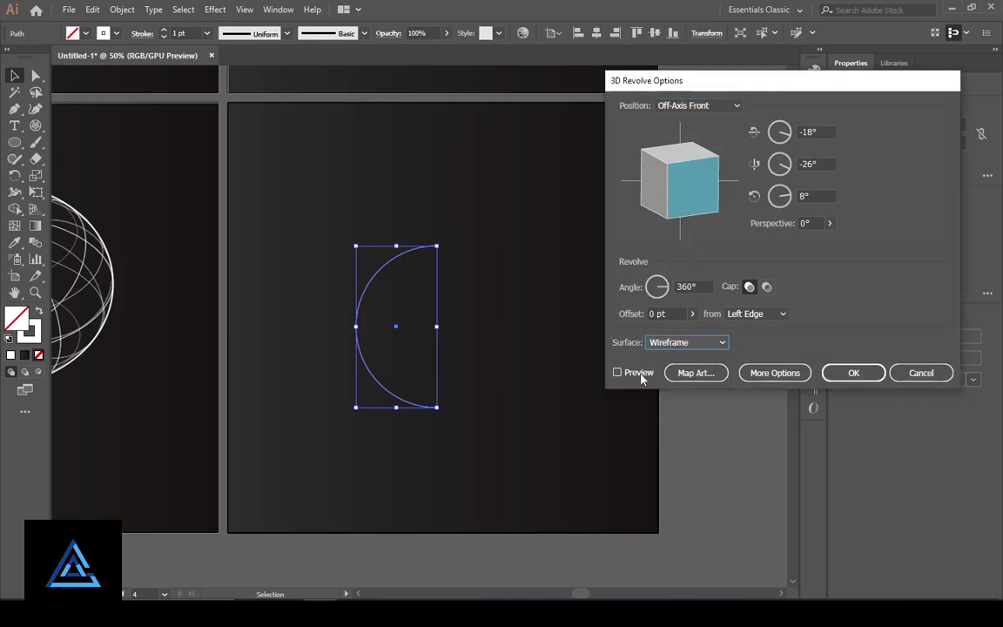